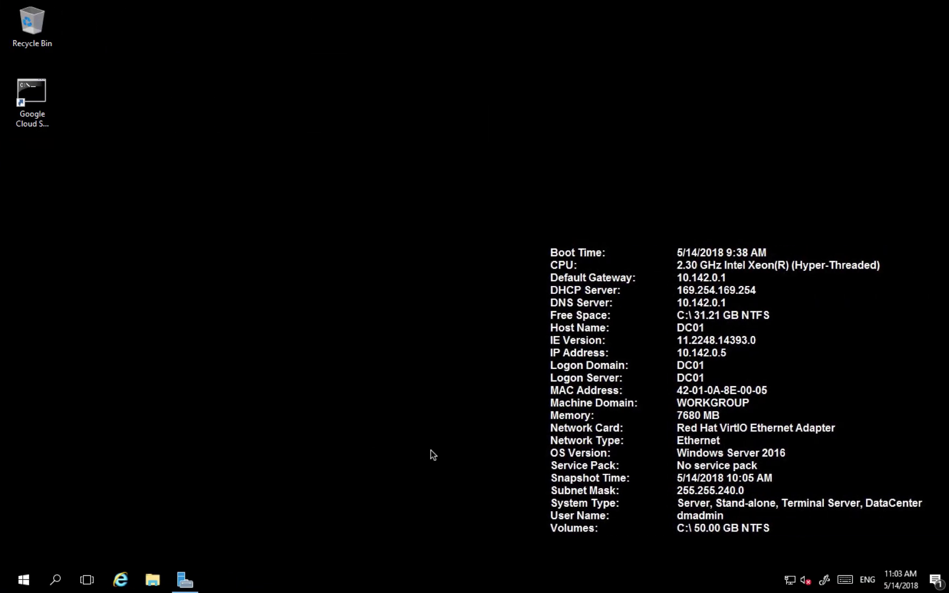
- Switch from the remote desktop to the Google Cloud VM instances list showing dc01 and srv01
key("ctrl+Left")
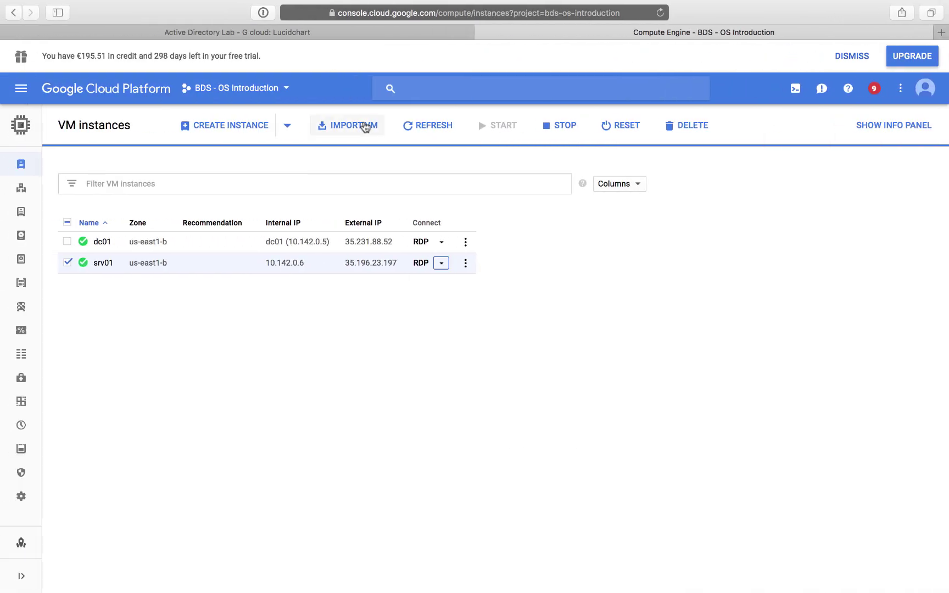
- Show the Lucidchart Active Directory Lab diagram, highlighting the Virtual Network container and DC01
left_click(318, 35)
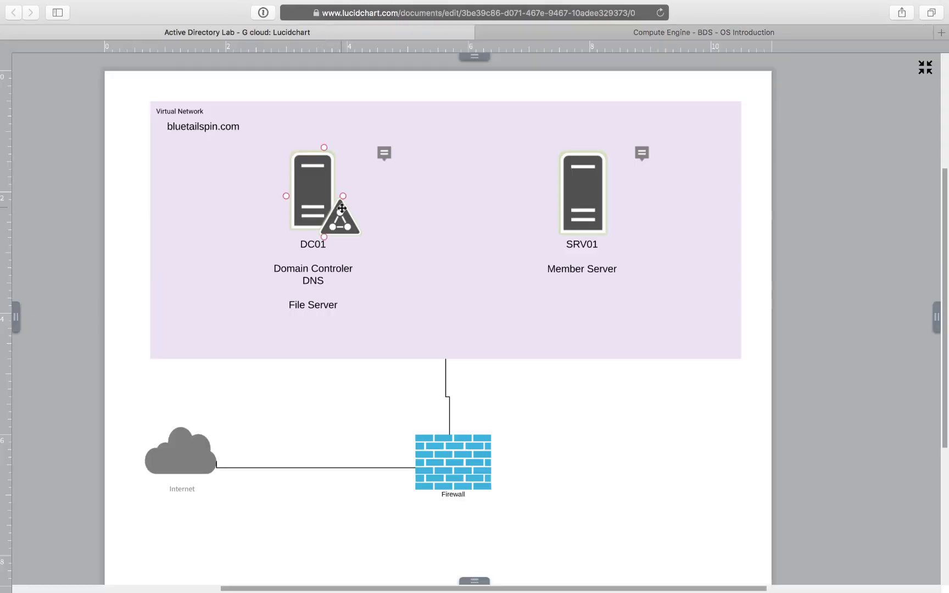
left_click(204, 321)
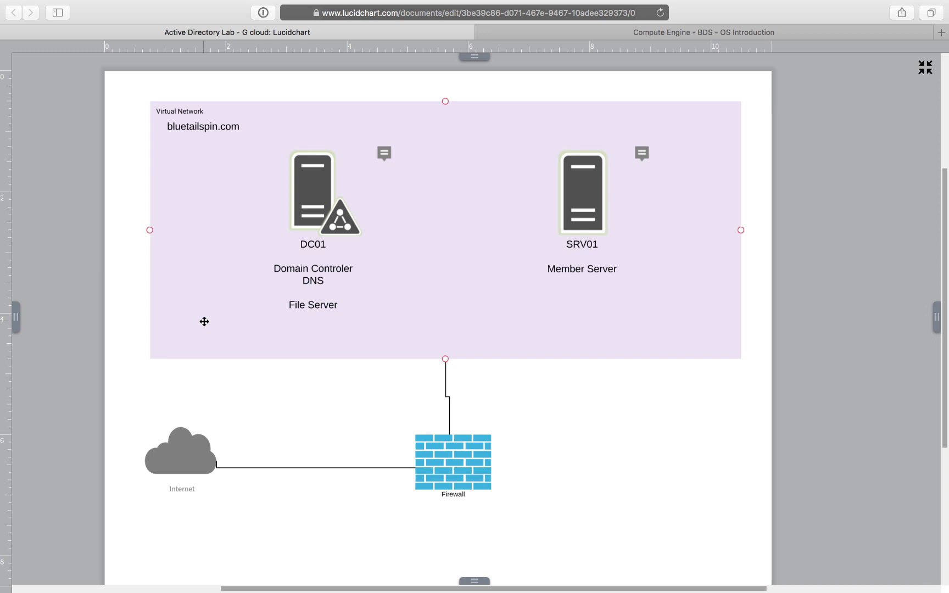
left_click(301, 285)
left_click(614, 230)
- Start Server Manager's Add Roles and Features wizard, keeping Role-based installation
key("ctrl+Right")
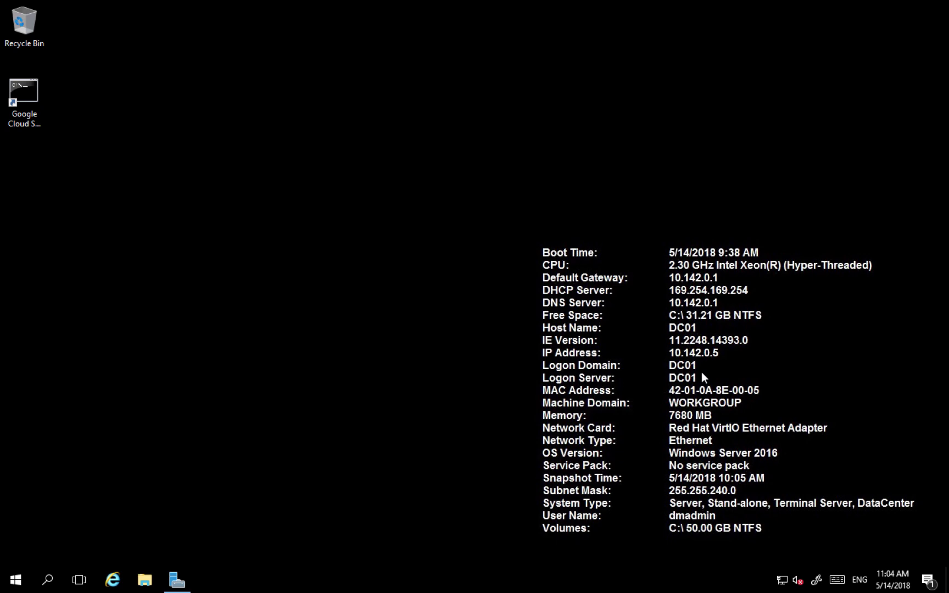
left_click(177, 580)
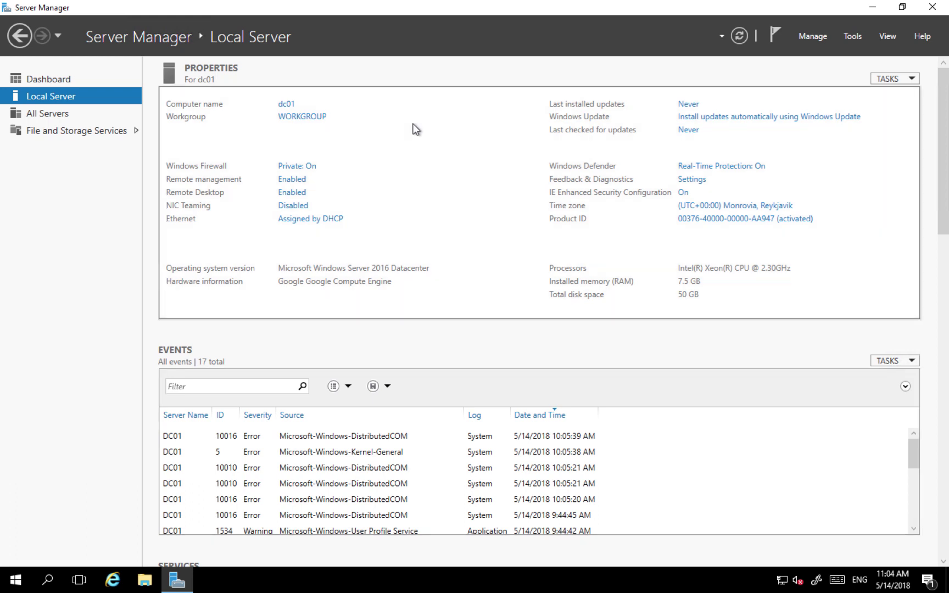
left_click(816, 35)
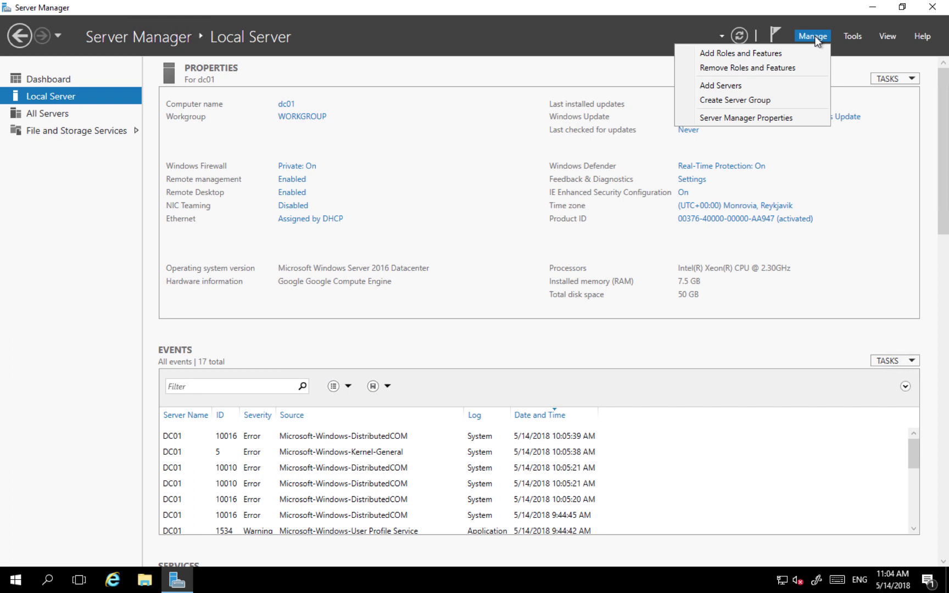
left_click(764, 54)
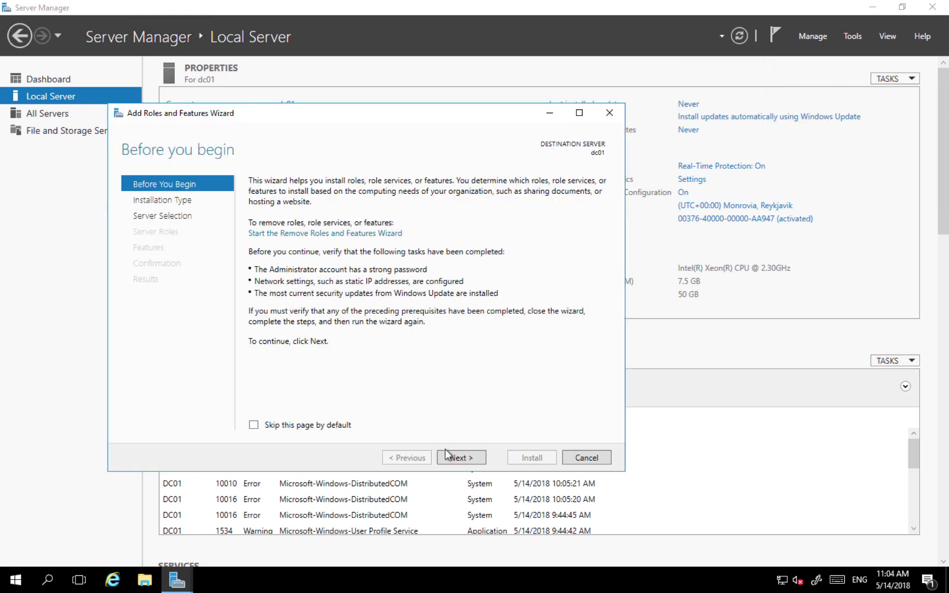
left_click(461, 458)
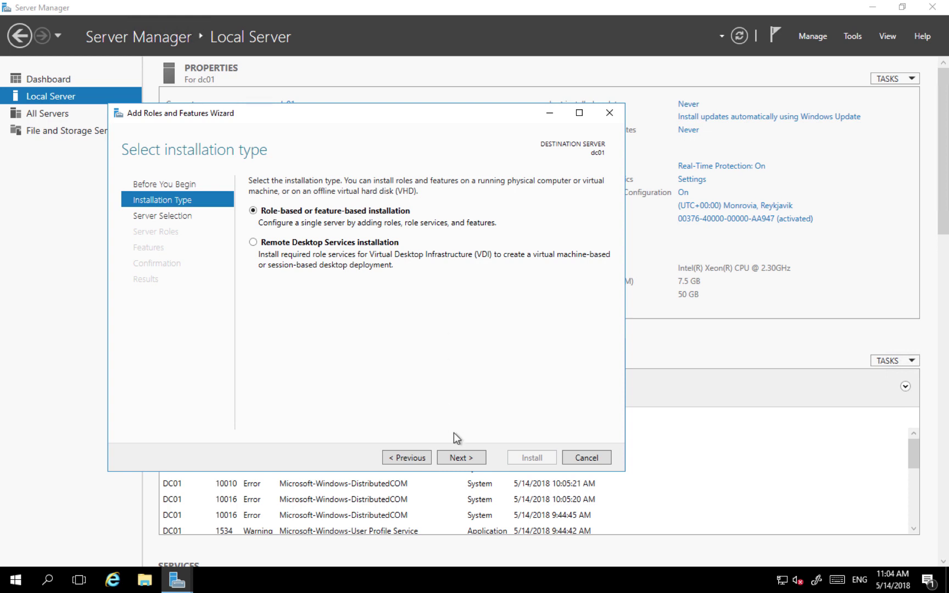
left_click(464, 458)
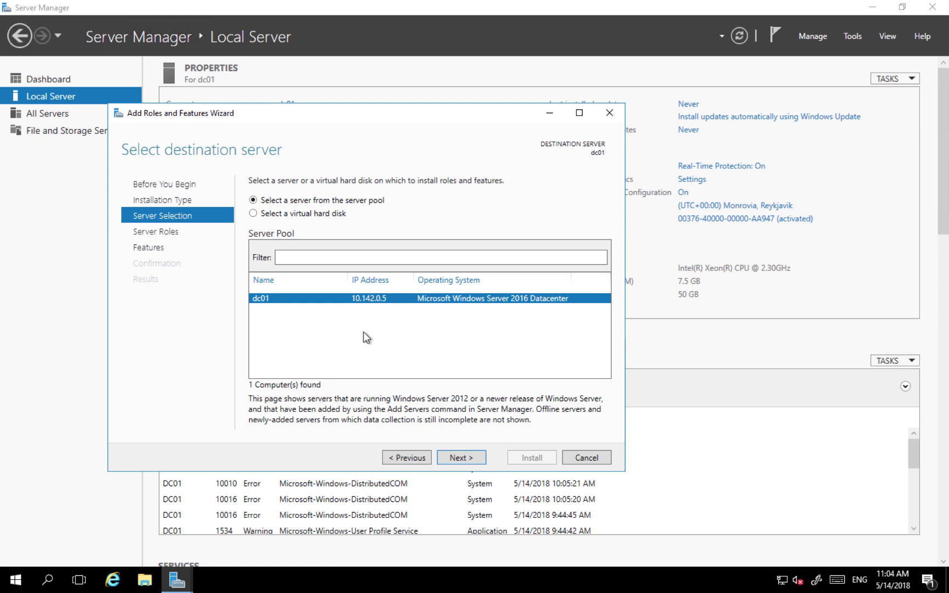
- Select the DNS Server role and DNS Server Tools for dc01, past the static IP warning
left_click(459, 458)
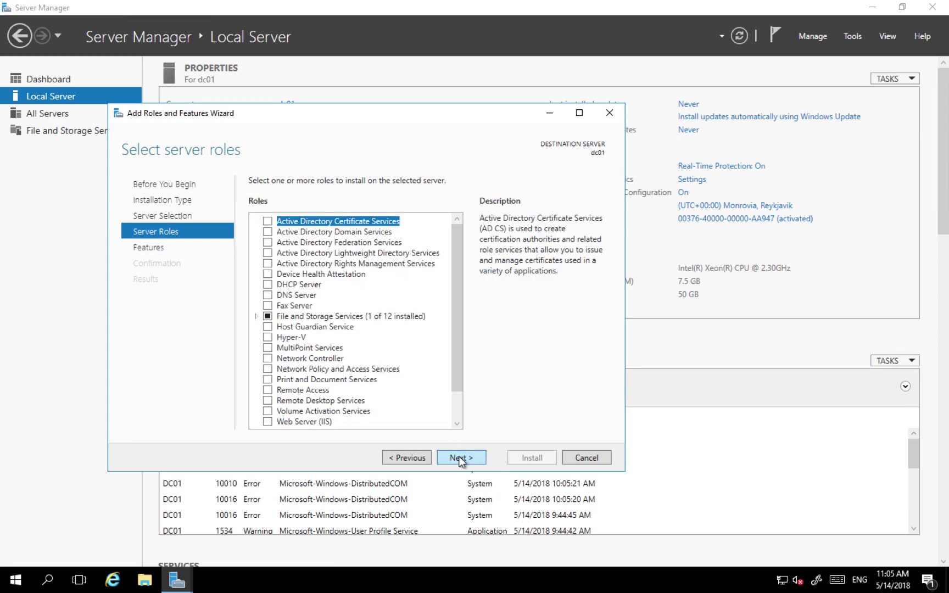
left_click(269, 297)
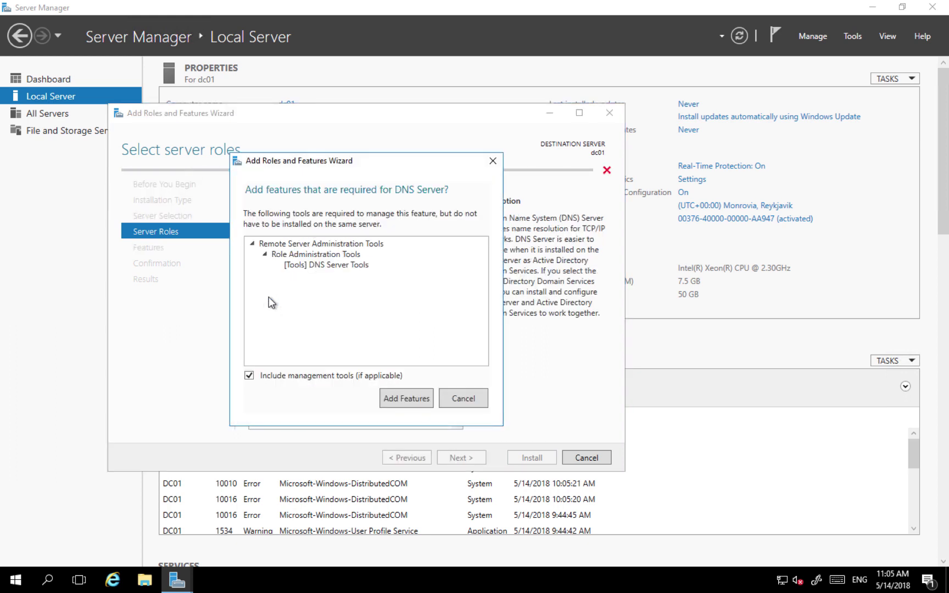
left_click(407, 398)
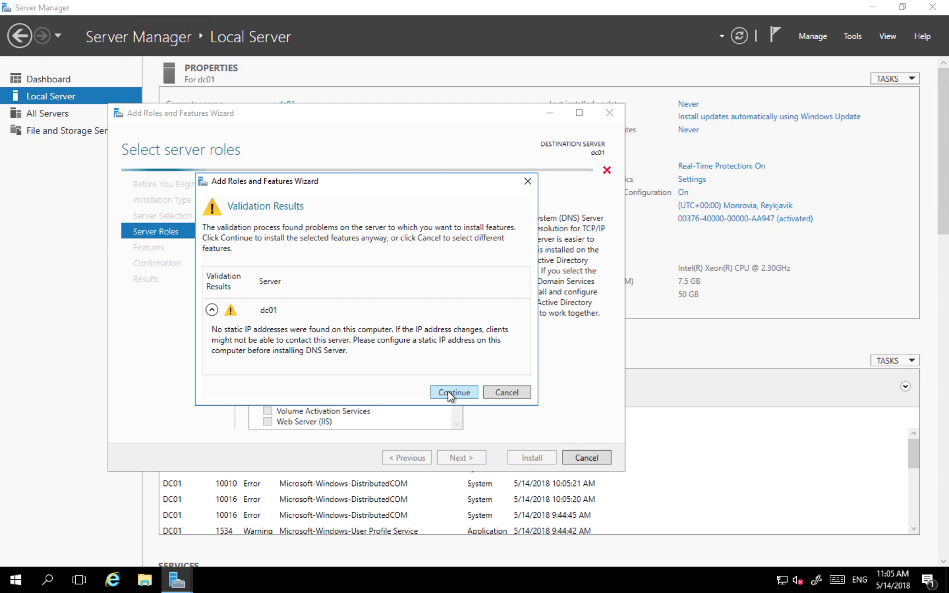
left_click(448, 391)
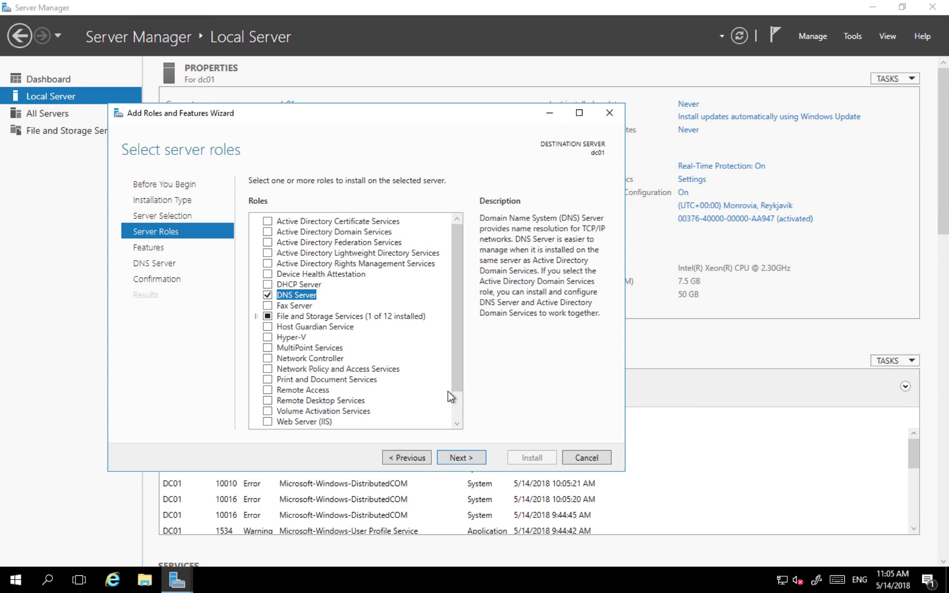
left_click(465, 460)
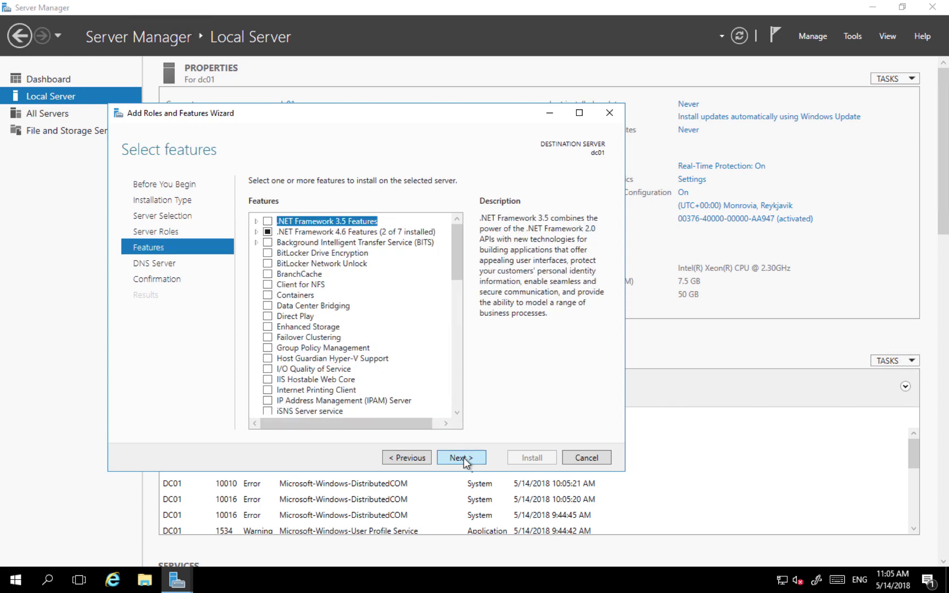
left_click(464, 460)
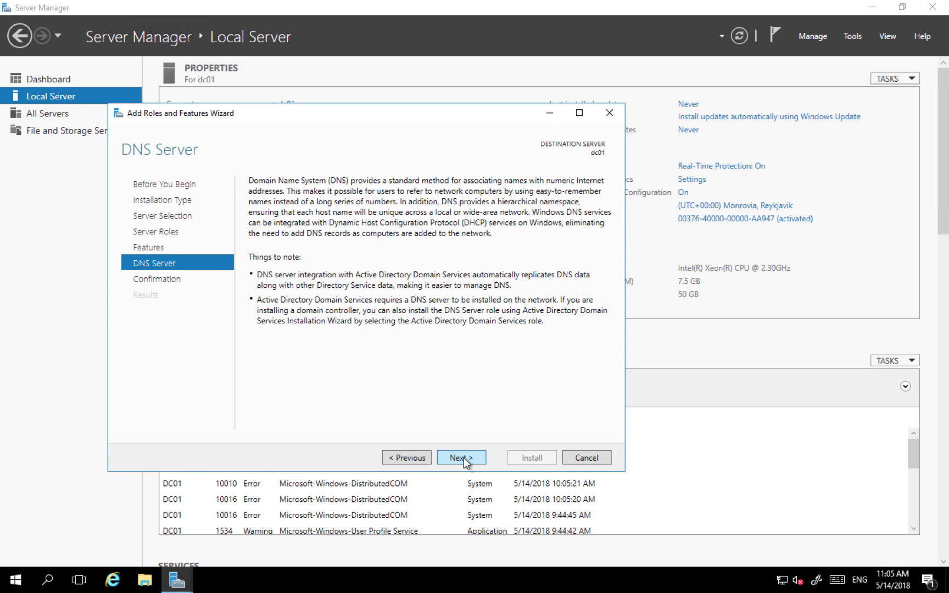
left_click(465, 460)
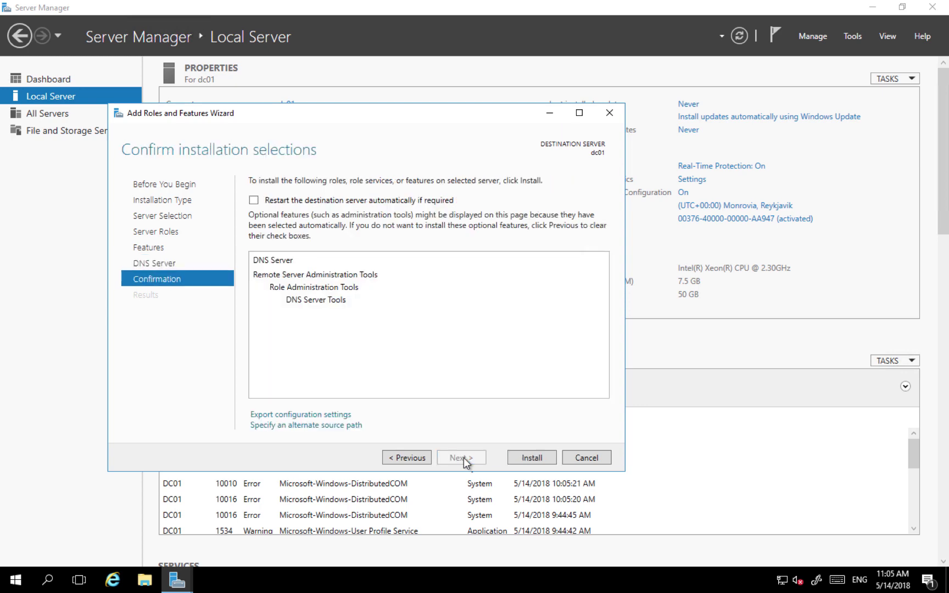
- Install the DNS Server role, then view Server Manager's DNS page showing DC01 online
left_click(527, 459)
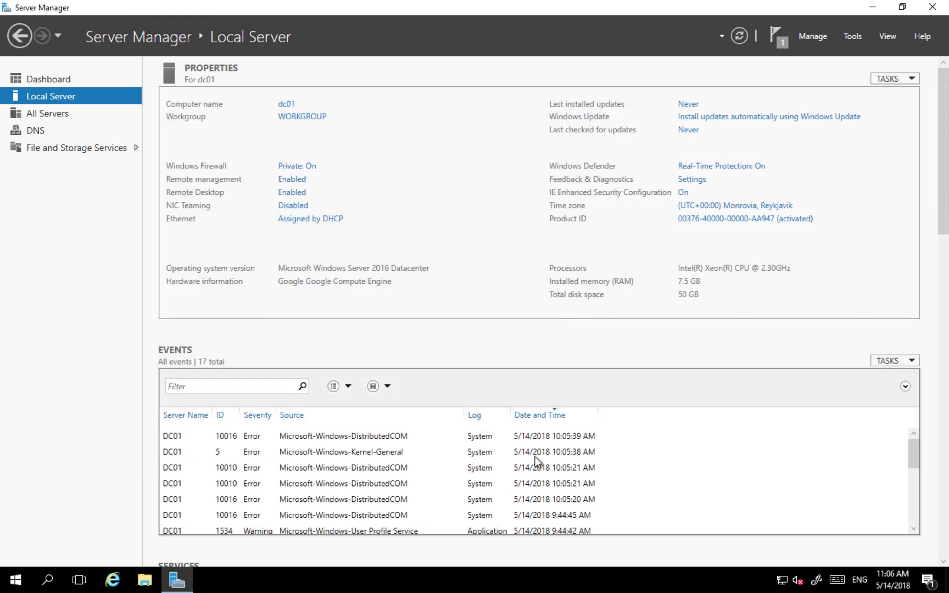
left_click(853, 38)
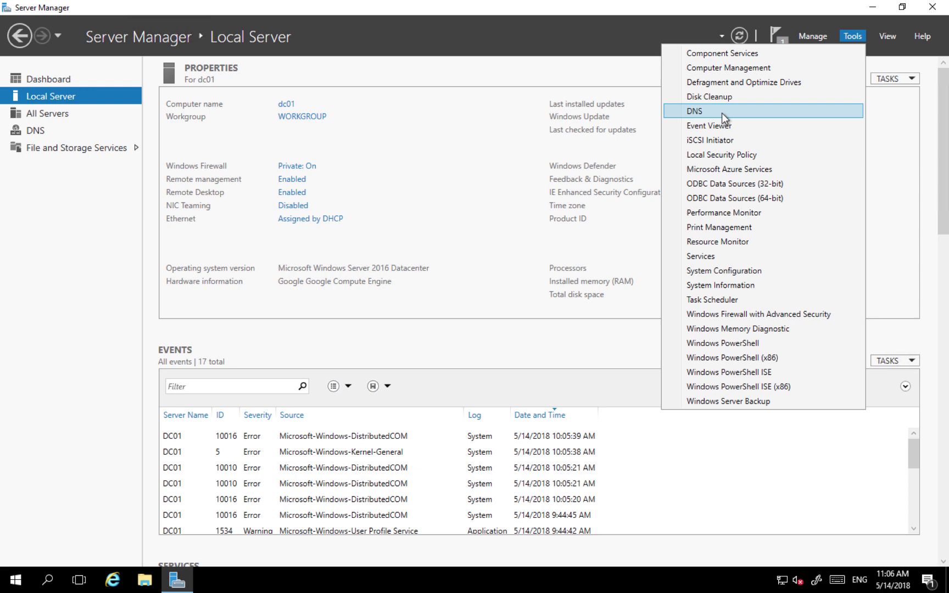
left_click(54, 272)
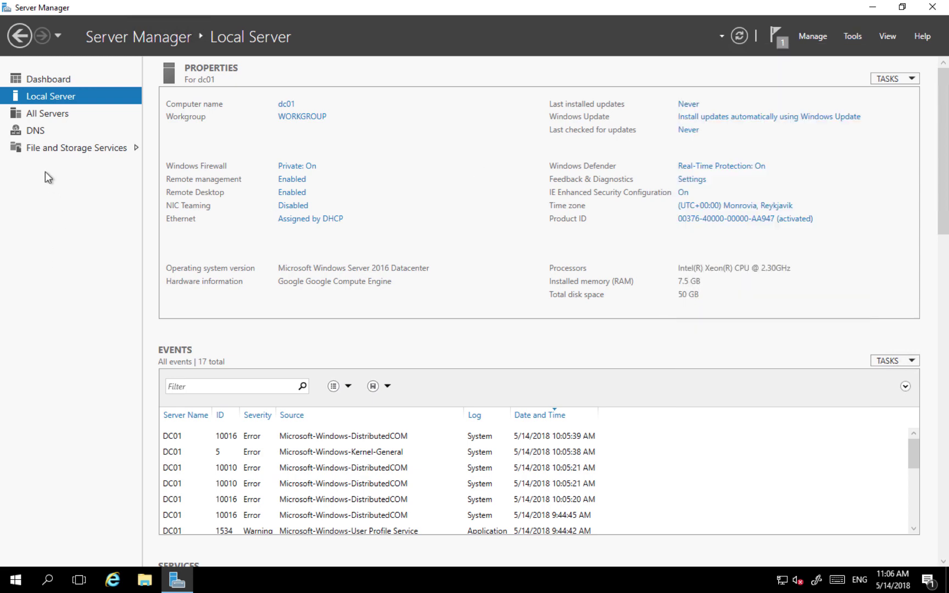
left_click(34, 133)
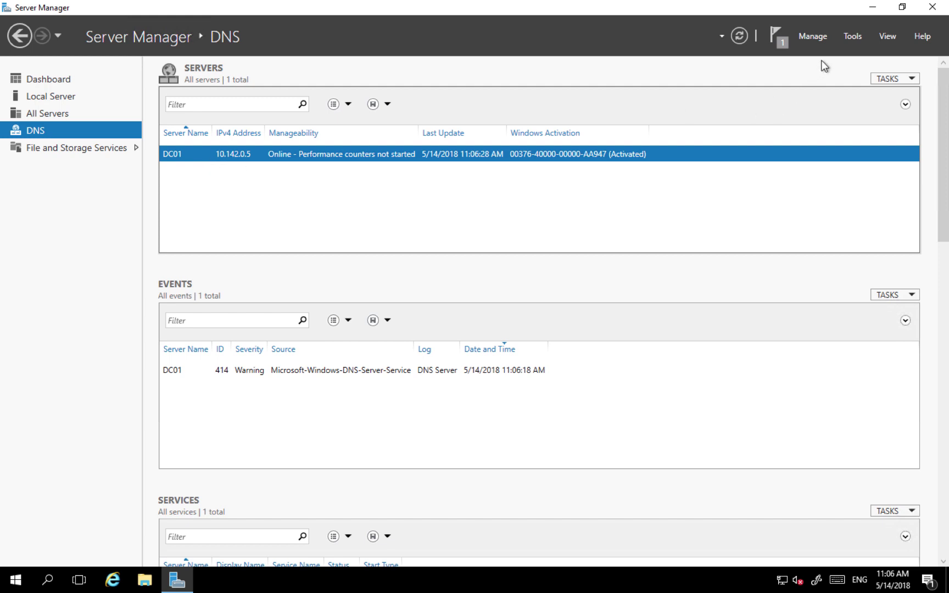
- Launch DNS Manager from Tools and expand the DC01 server
left_click(854, 37)
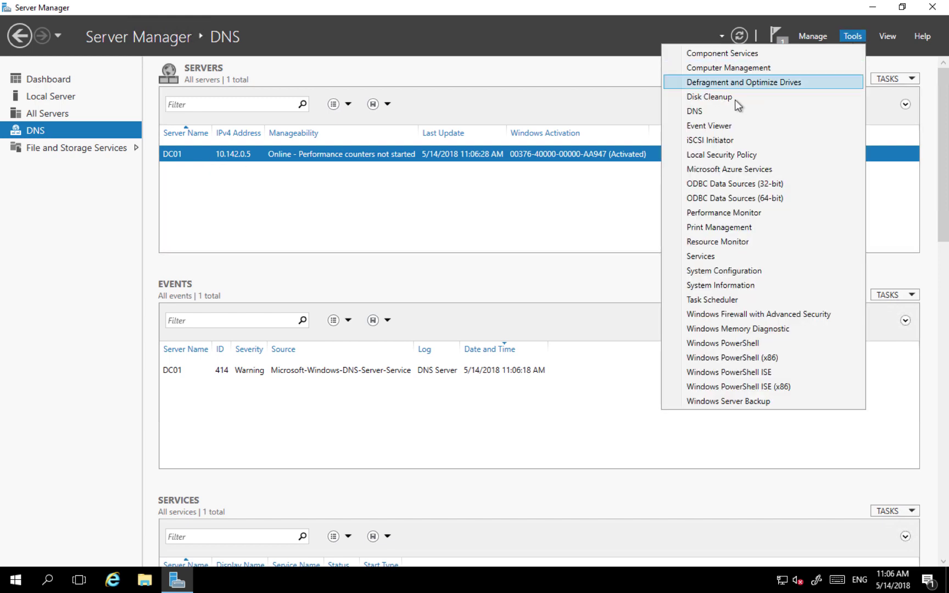
left_click(716, 115)
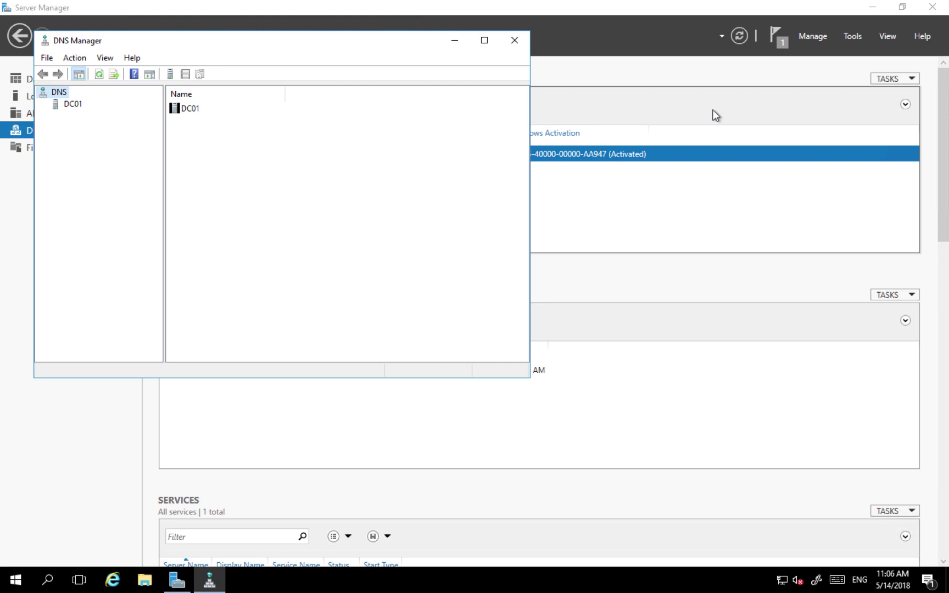
left_click(74, 104)
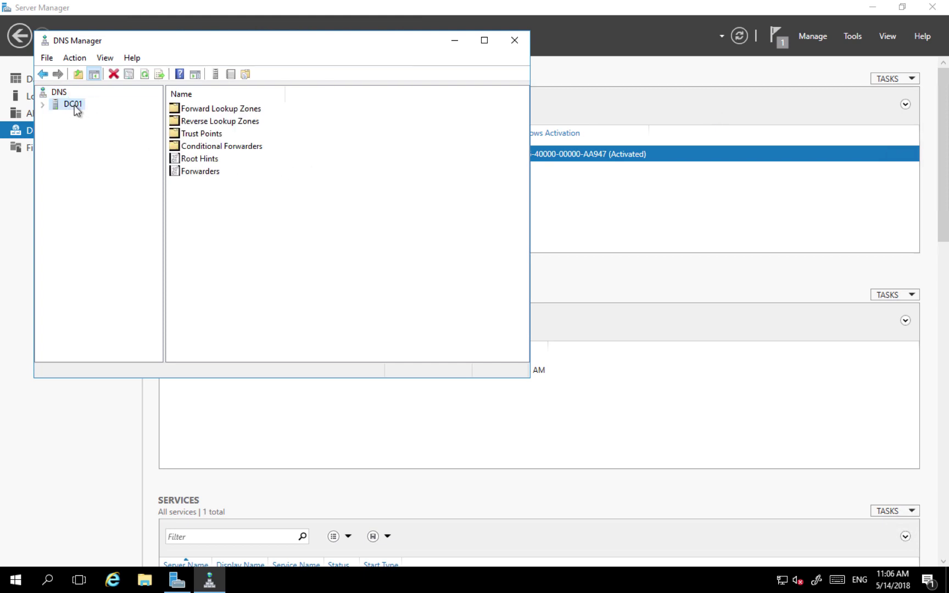
left_click(43, 105)
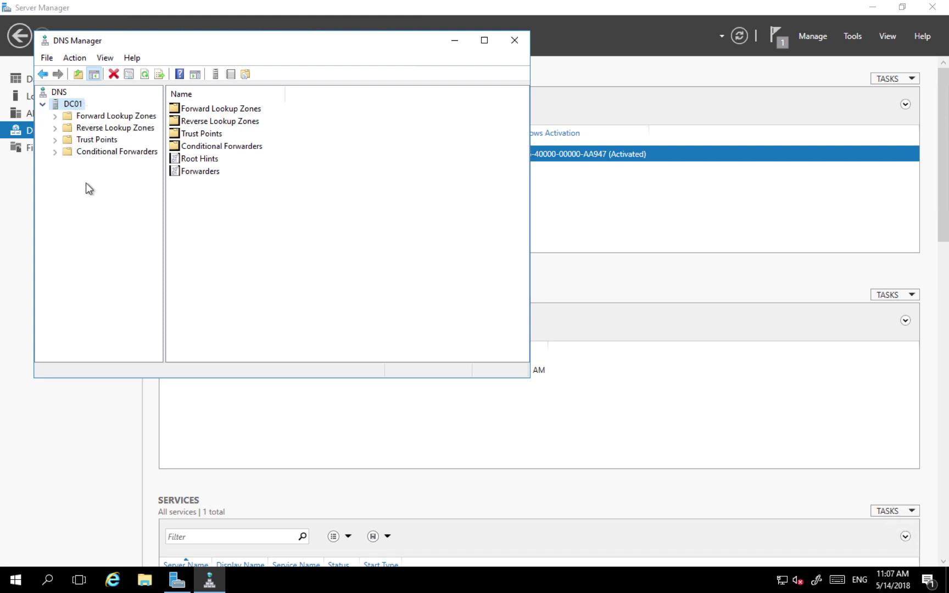
- Turn on Advanced view and expand Cached Lookups to show the .(root) zone and NET
left_click(105, 58)
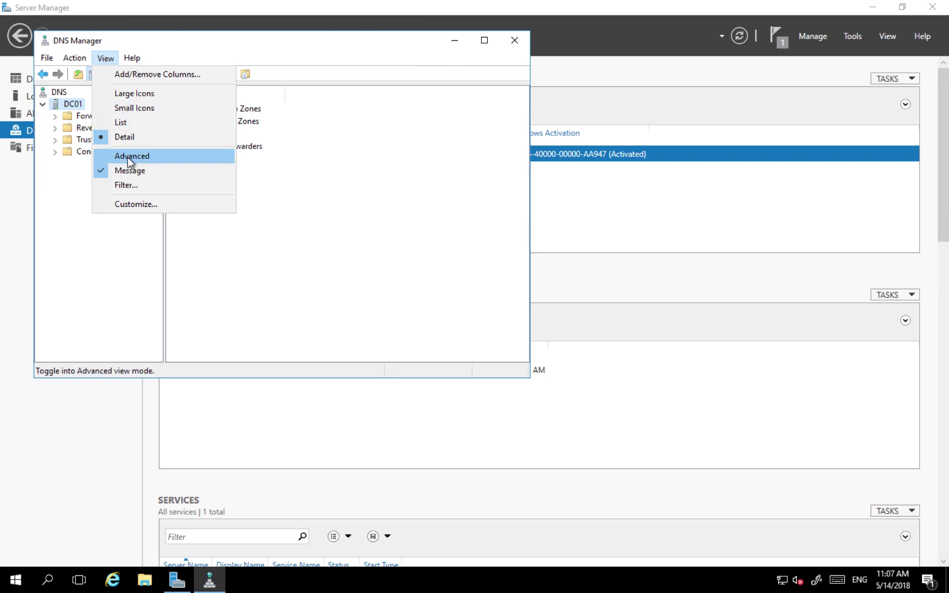
left_click(127, 158)
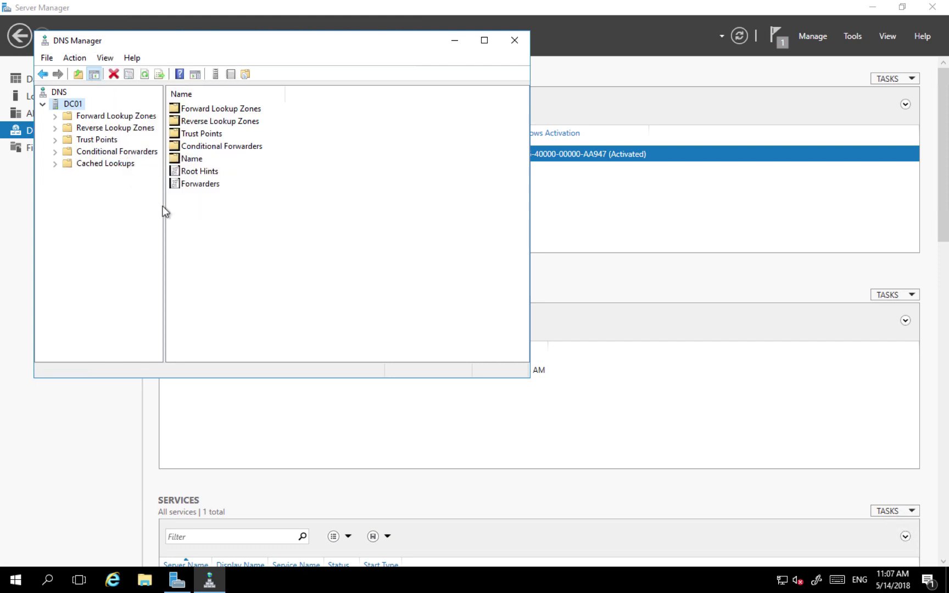
left_click_drag(164, 207, 213, 203)
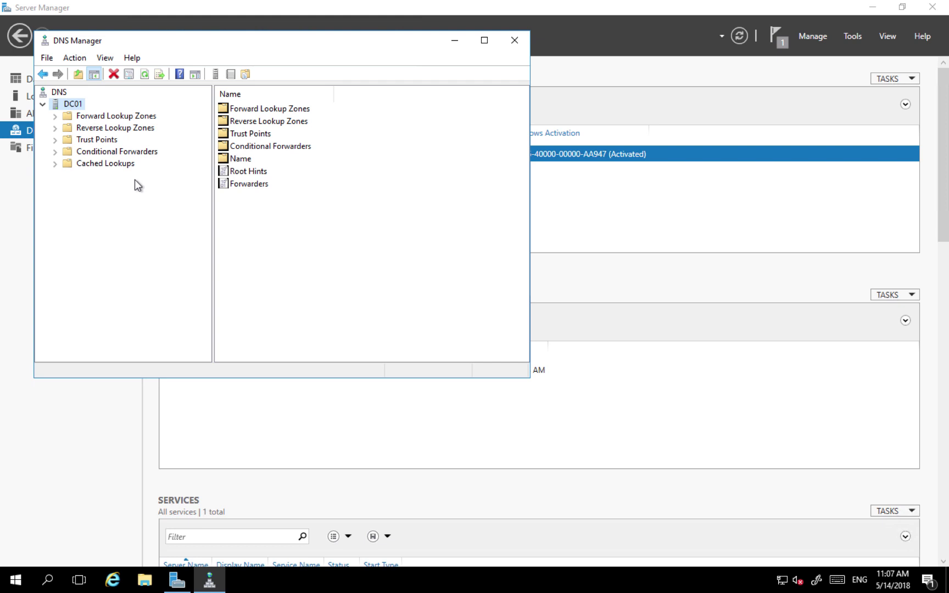
left_click(55, 164)
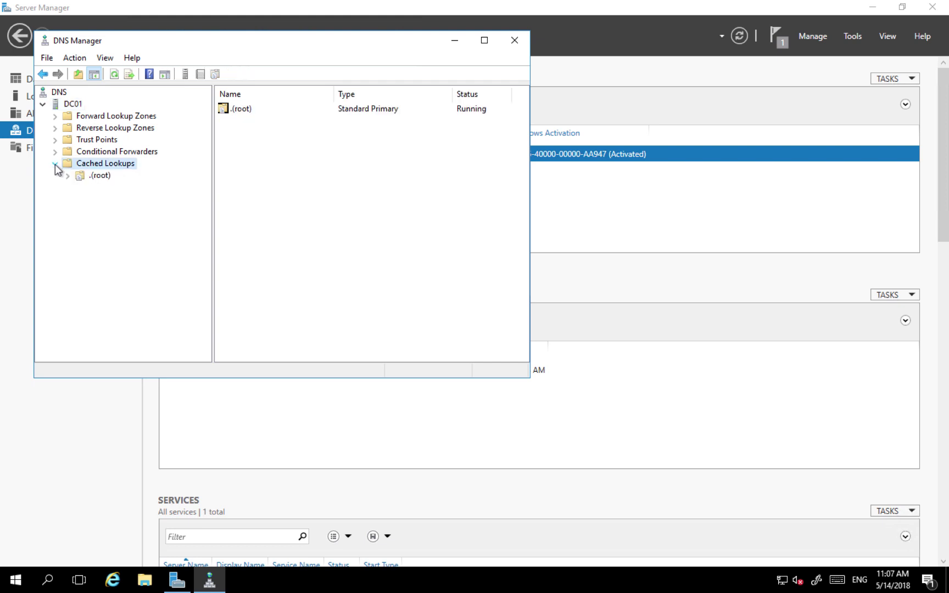
double_click(99, 175)
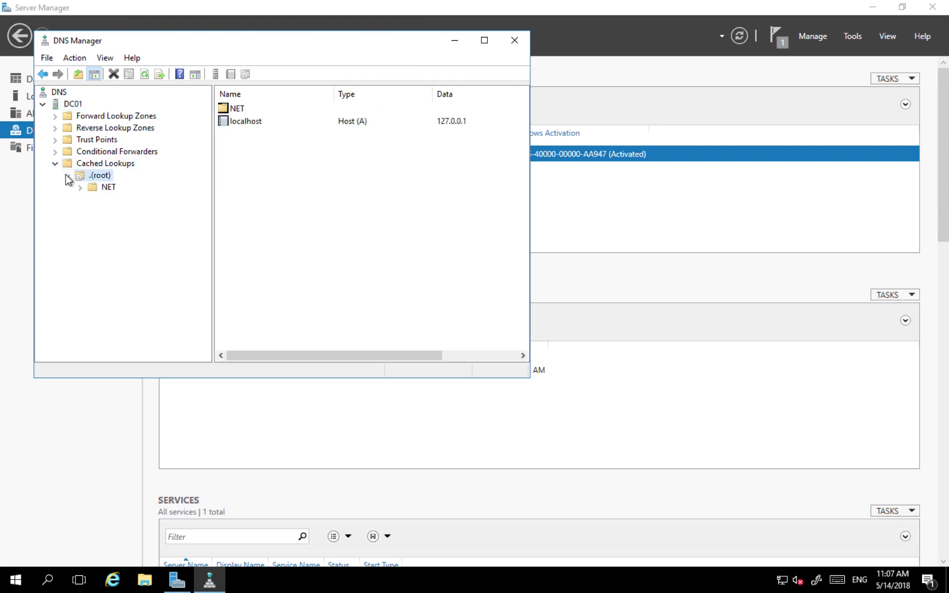
left_click(111, 164)
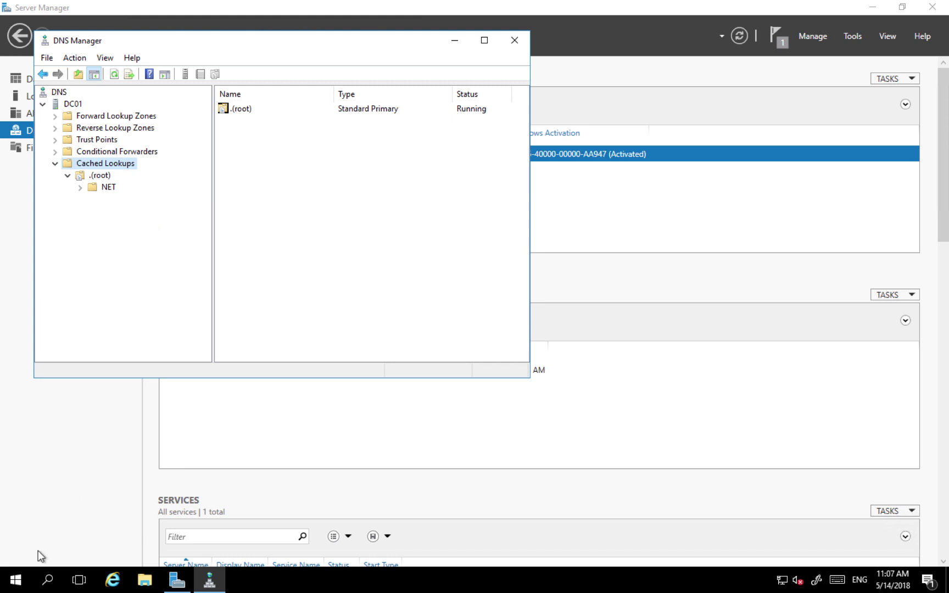
- Open Windows PowerShell, set its console font size to 16, and move the window up
left_click(15, 581)
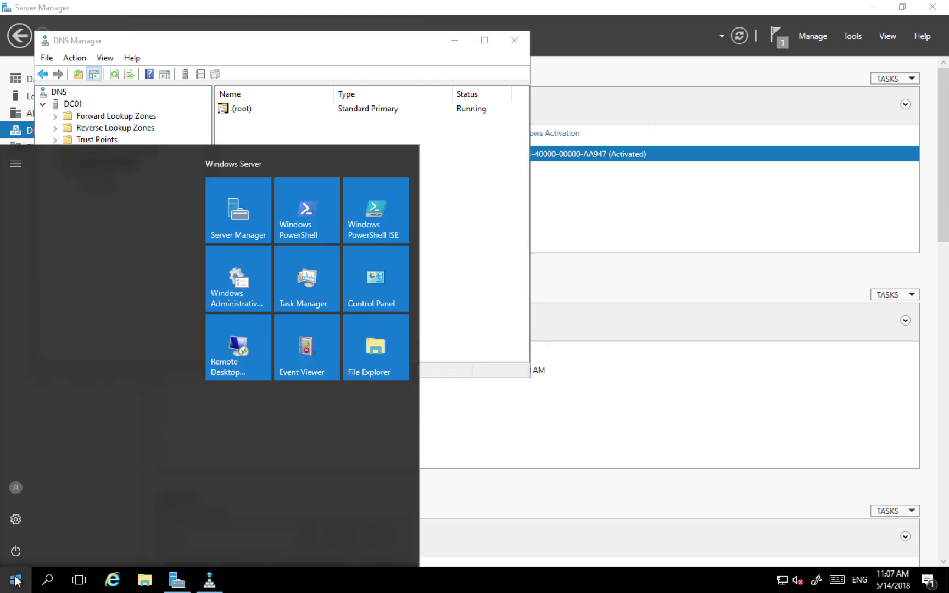
left_click(314, 225)
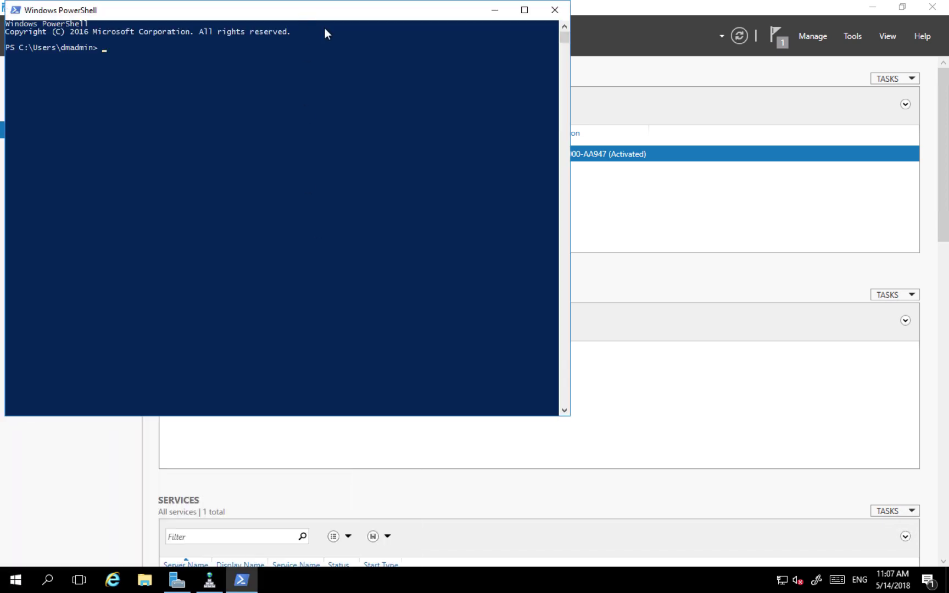
left_click(231, 124)
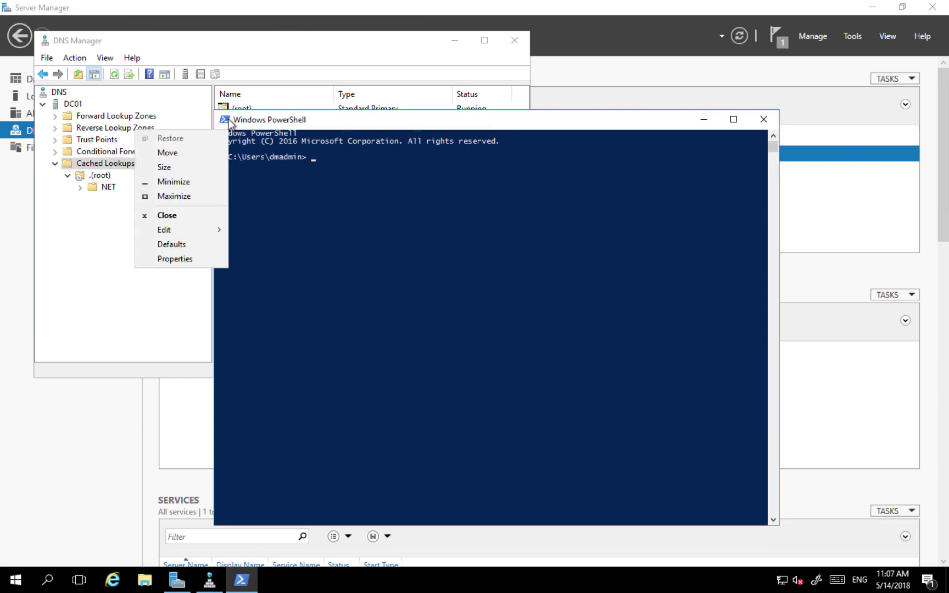
mouse_move(203, 232)
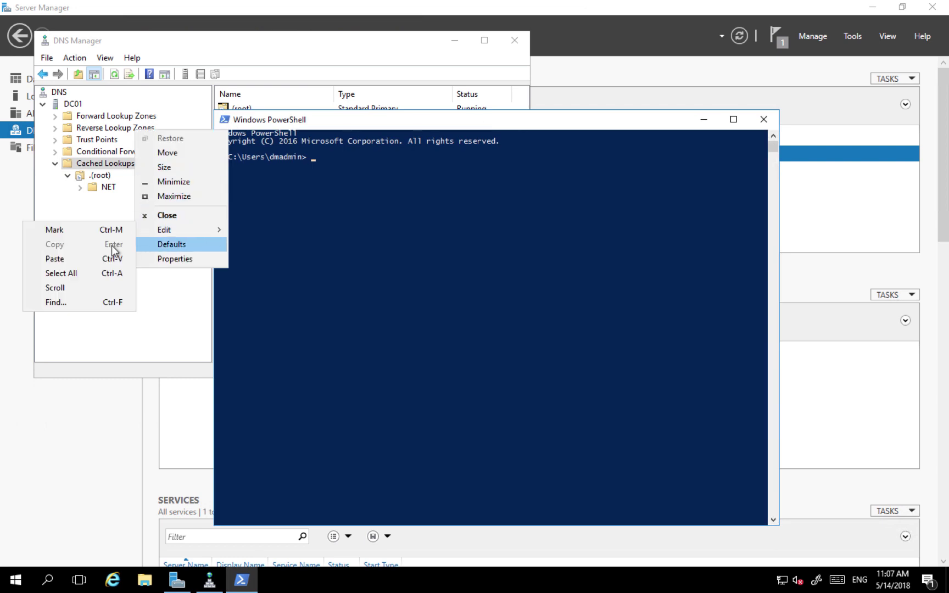
left_click(167, 259)
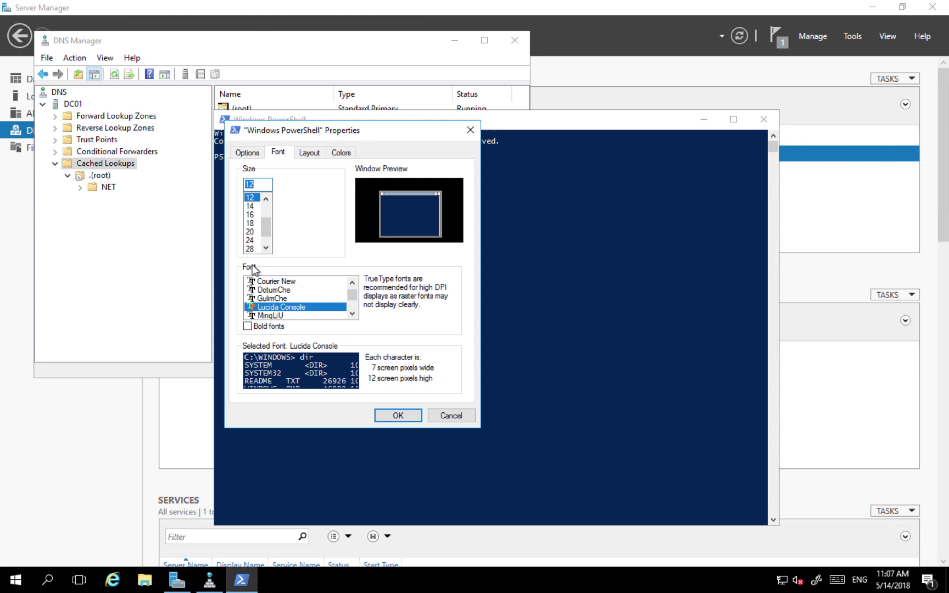
left_click(252, 216)
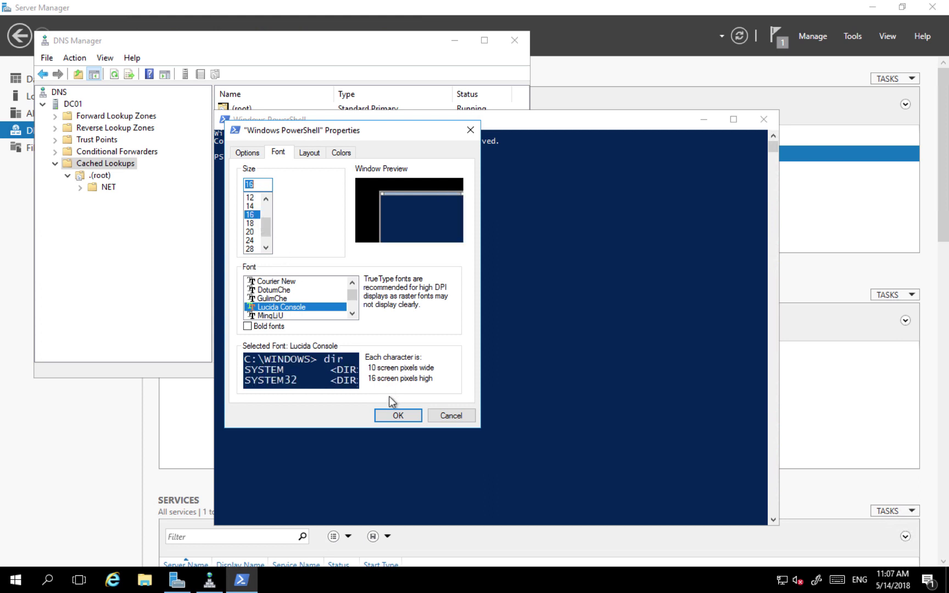
left_click(398, 415)
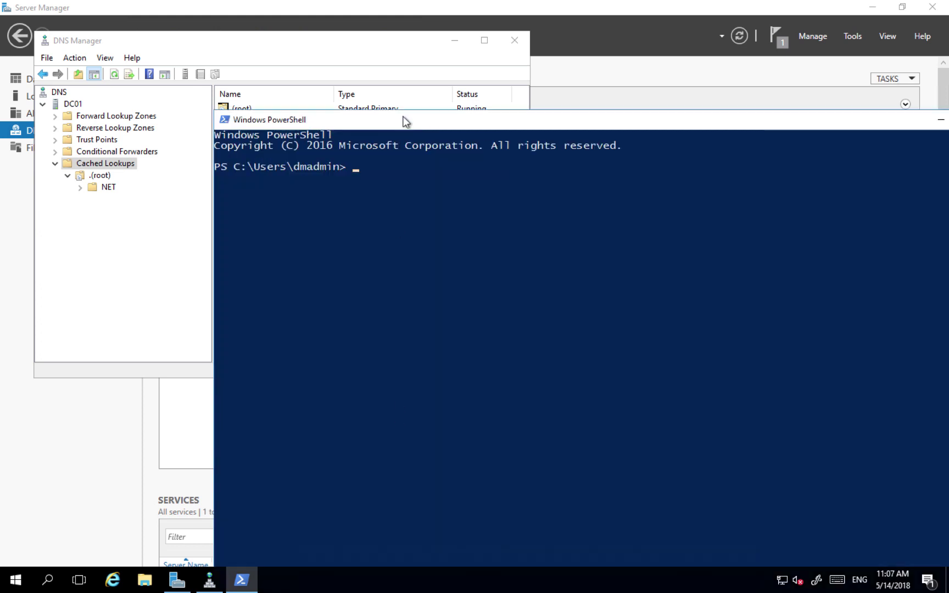
left_click_drag(405, 121, 392, 79)
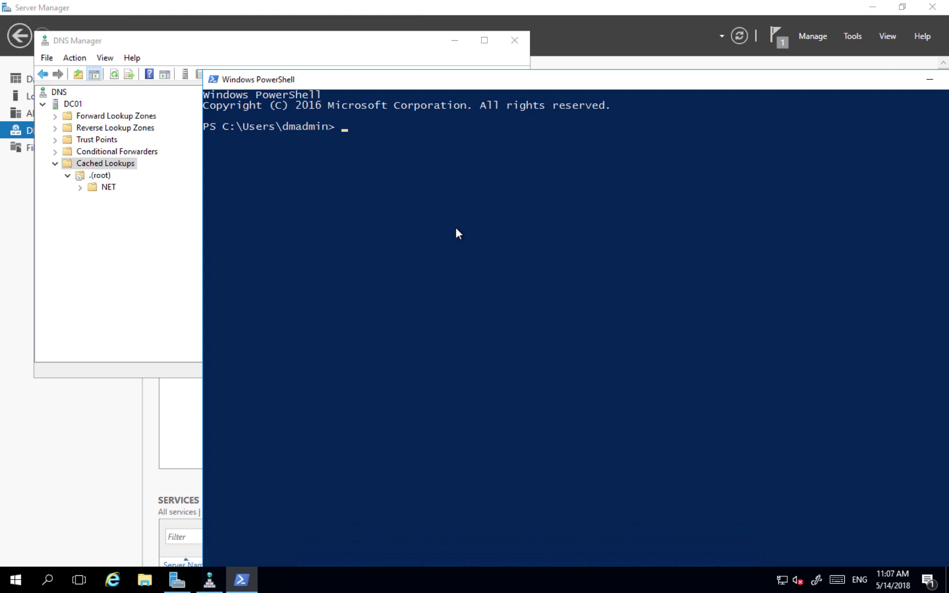
type("nslookup")
key("Return")
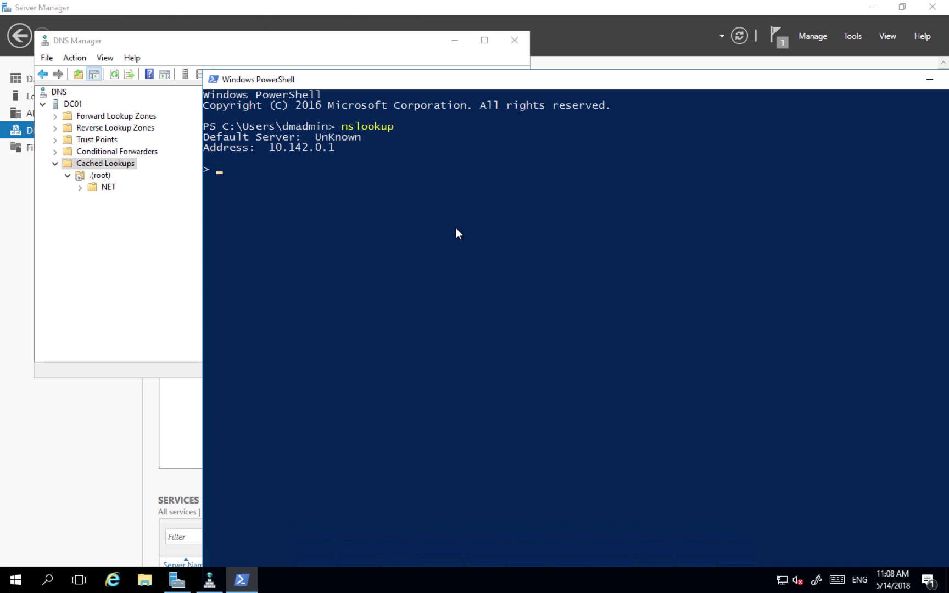
type("server 127.0.0.1")
key("Return")
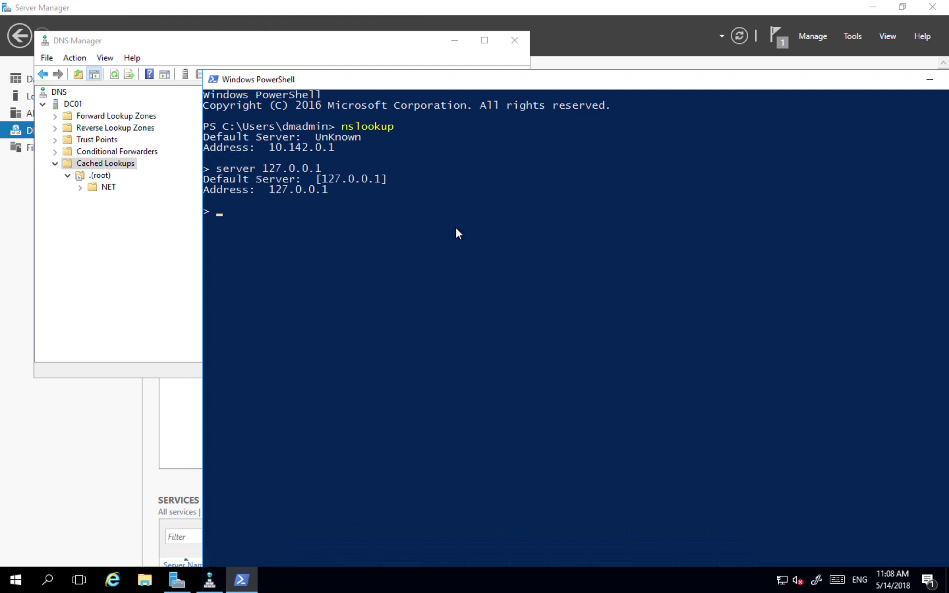
type("www.rte.ie")
key("Return")
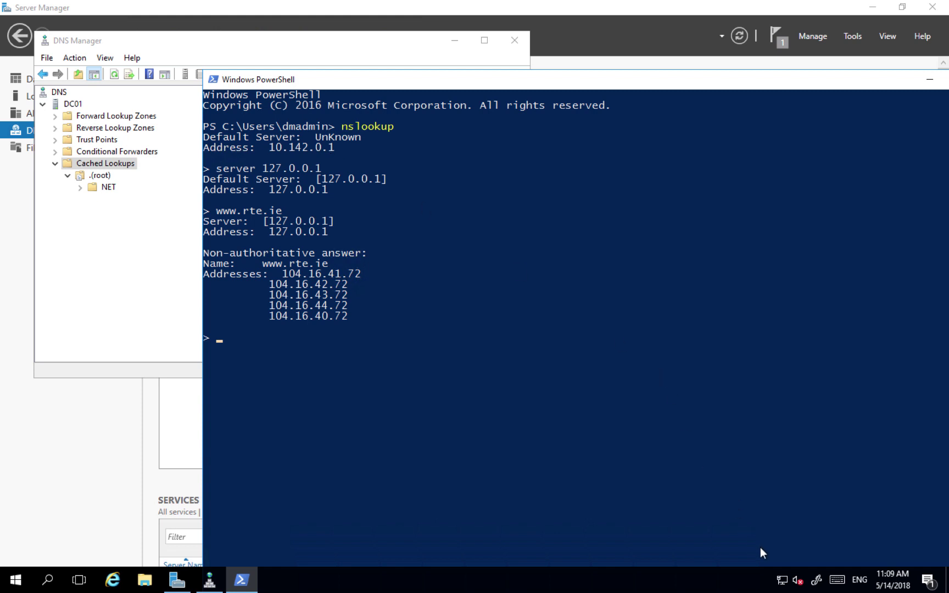
mouse_move(783, 585)
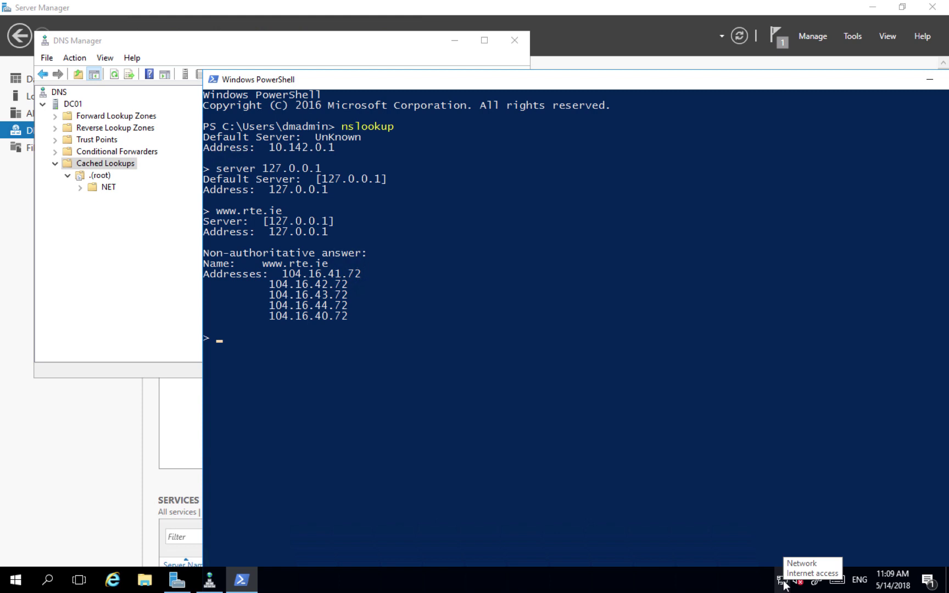
right_click(782, 581)
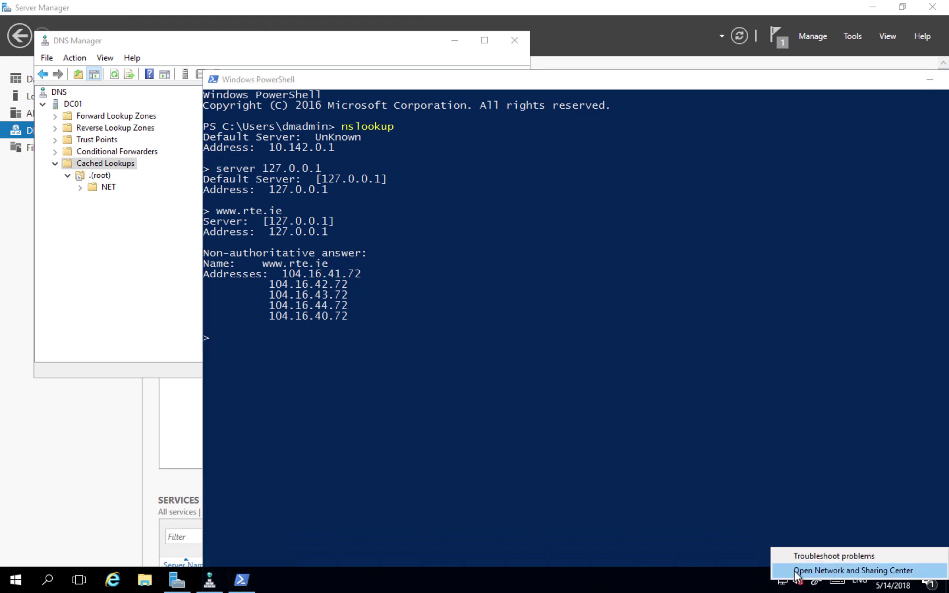
- Open the Ethernet adapter's IPv4 properties from Network and Sharing Center
left_click(796, 571)
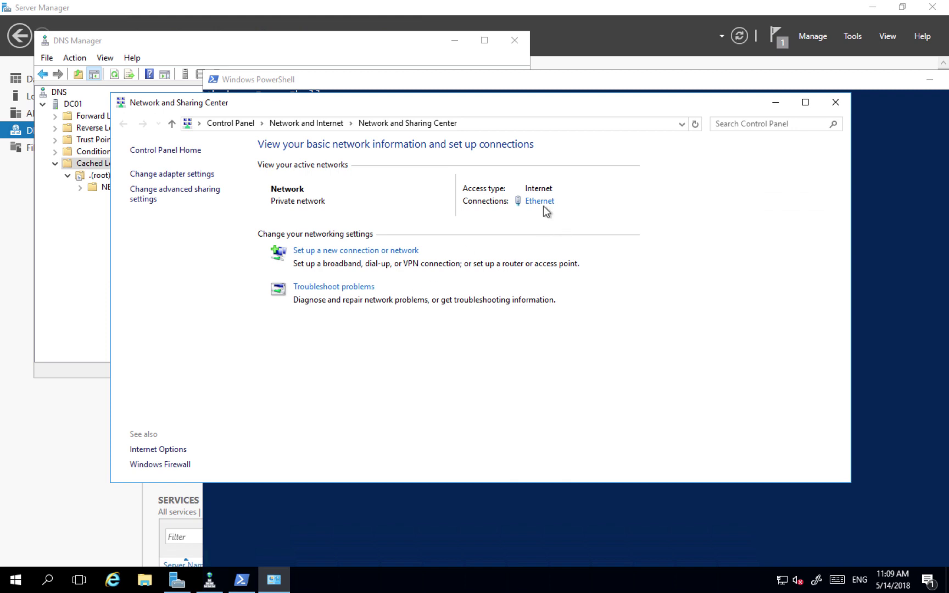
left_click(540, 202)
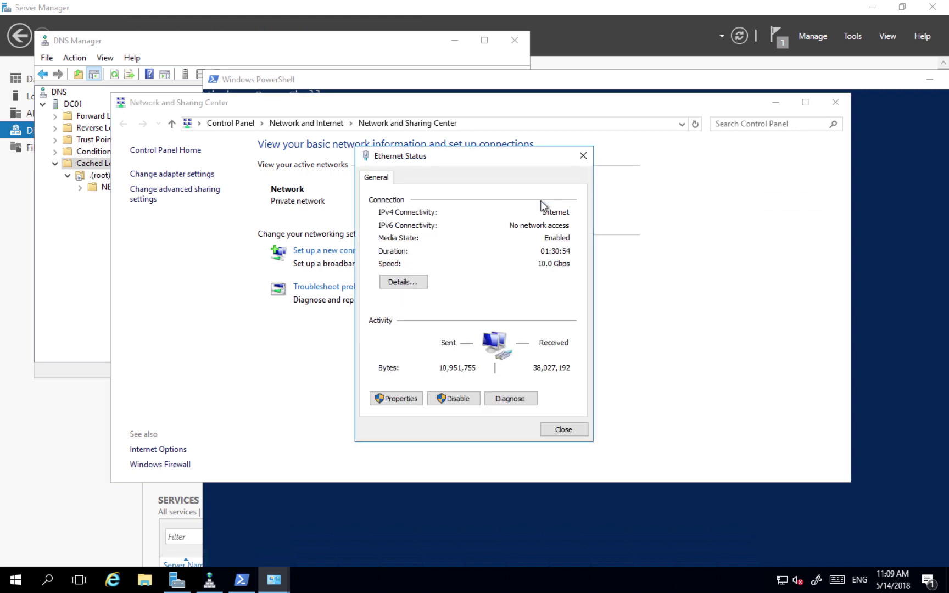
left_click(395, 399)
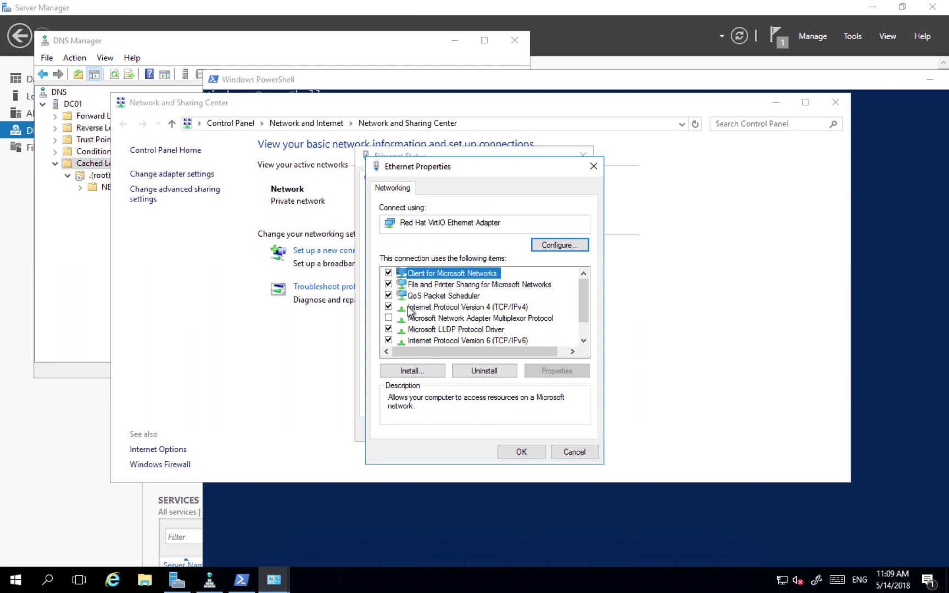
left_click(467, 307)
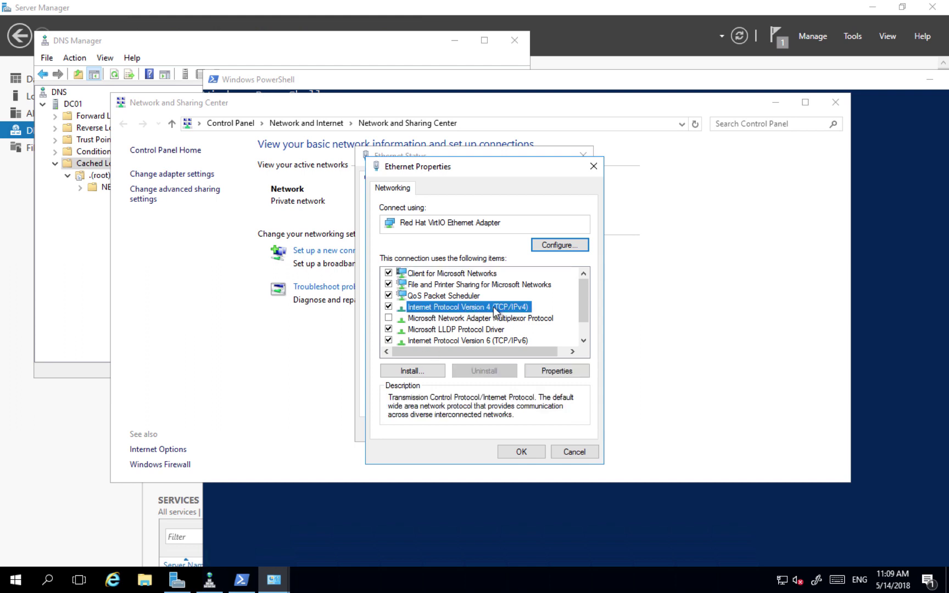
left_click(556, 371)
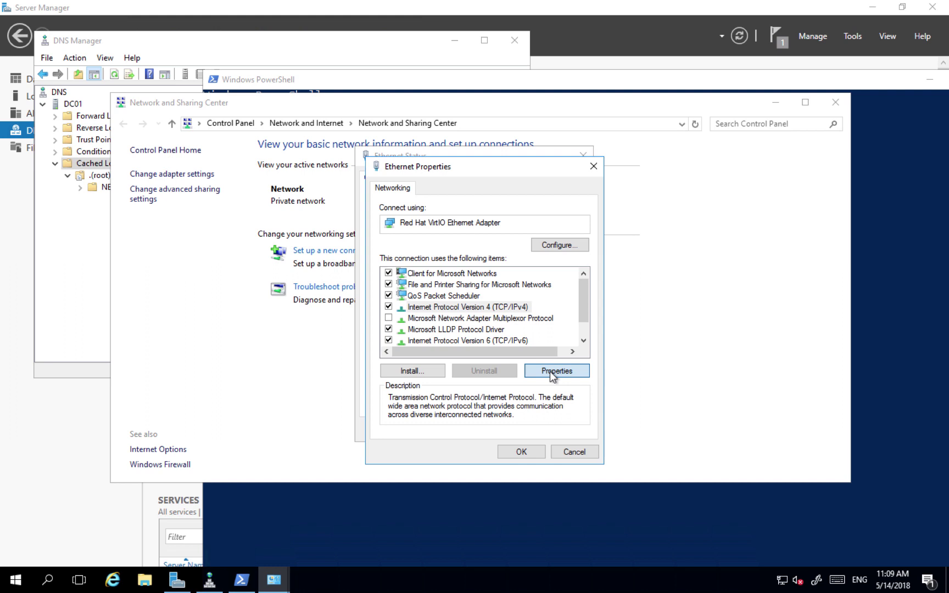
- Set the preferred DNS server to 127.0.0.1 and close the network windows
left_click(421, 400)
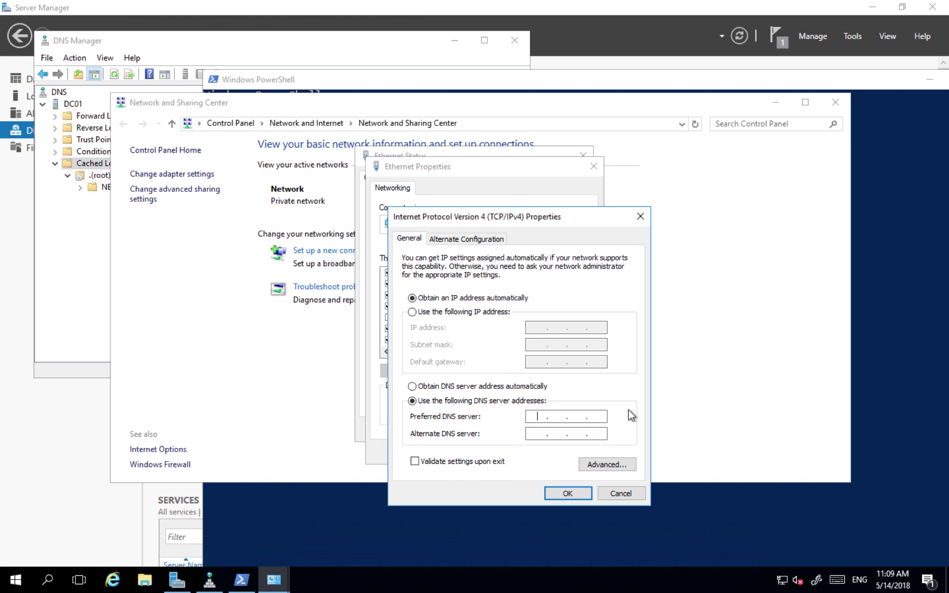
type("127 . 0 . 1")
key("BackSpace")
type("0.1")
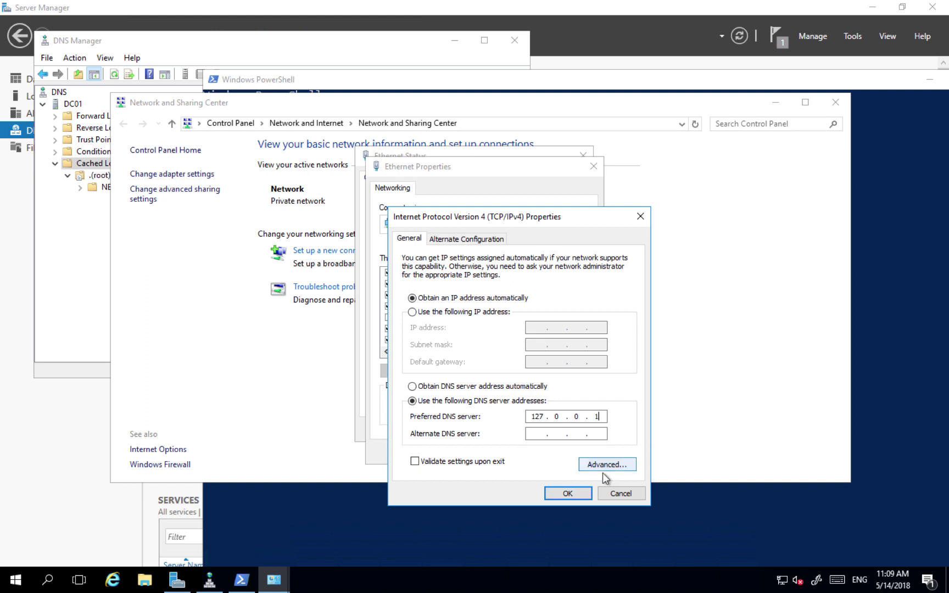
left_click(568, 493)
left_click(527, 451)
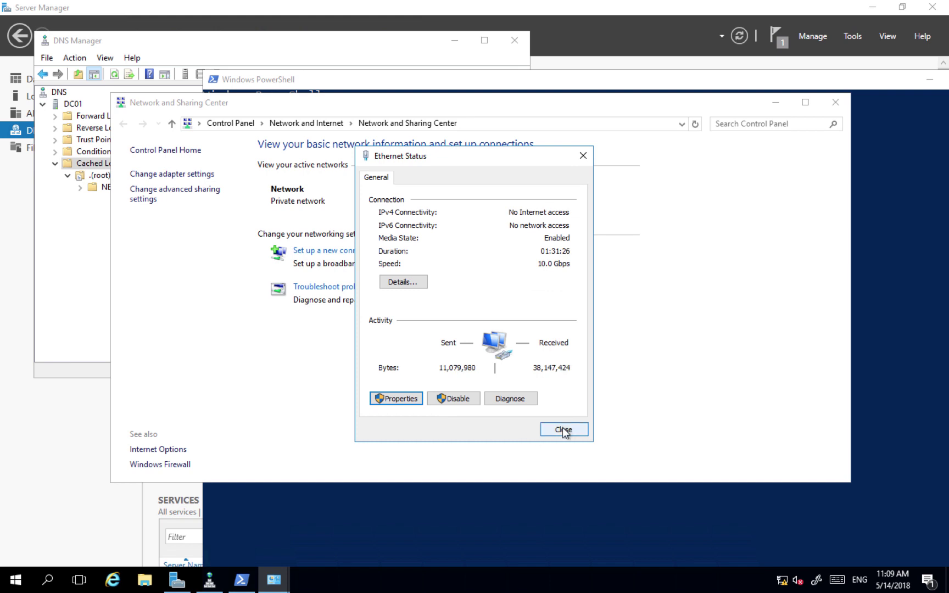
left_click(563, 431)
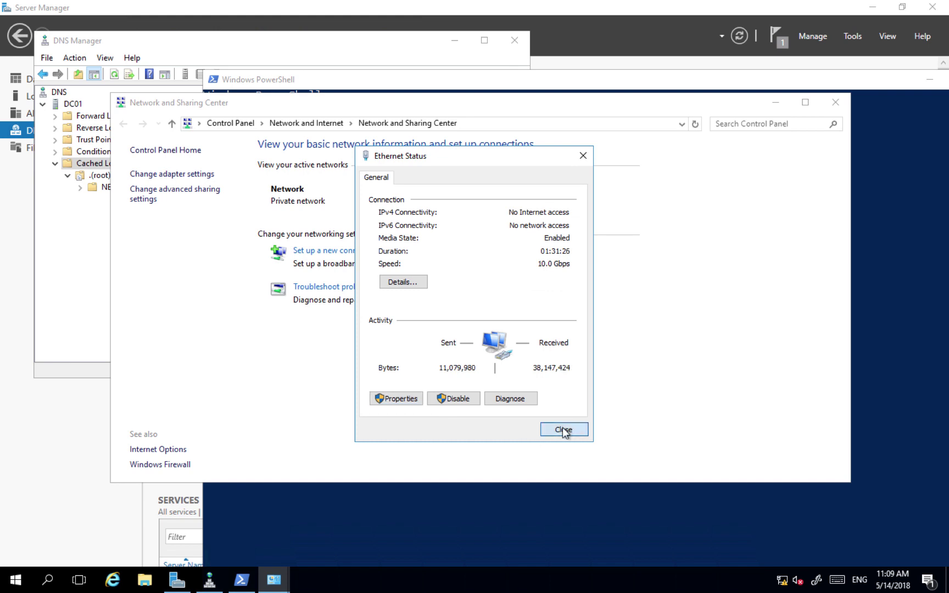
left_click(777, 102)
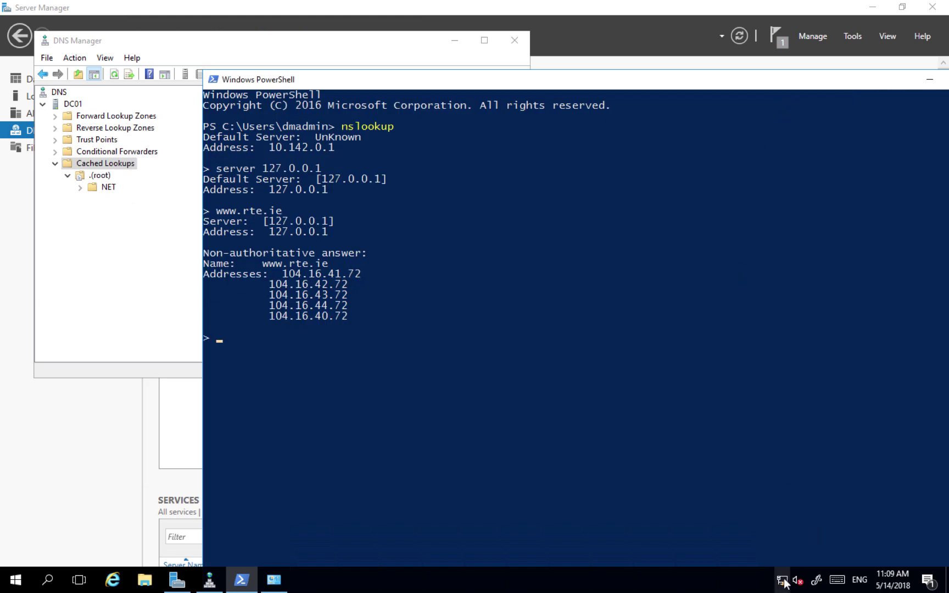
- Exit the current nslookup session
mouse_move(783, 585)
mouse_move(781, 584)
type("exit")
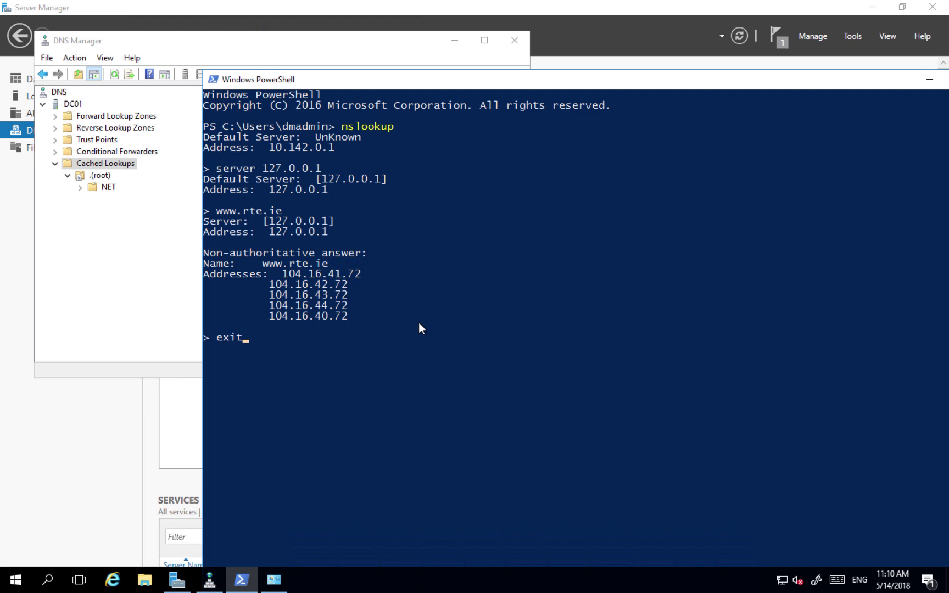
key("Return")
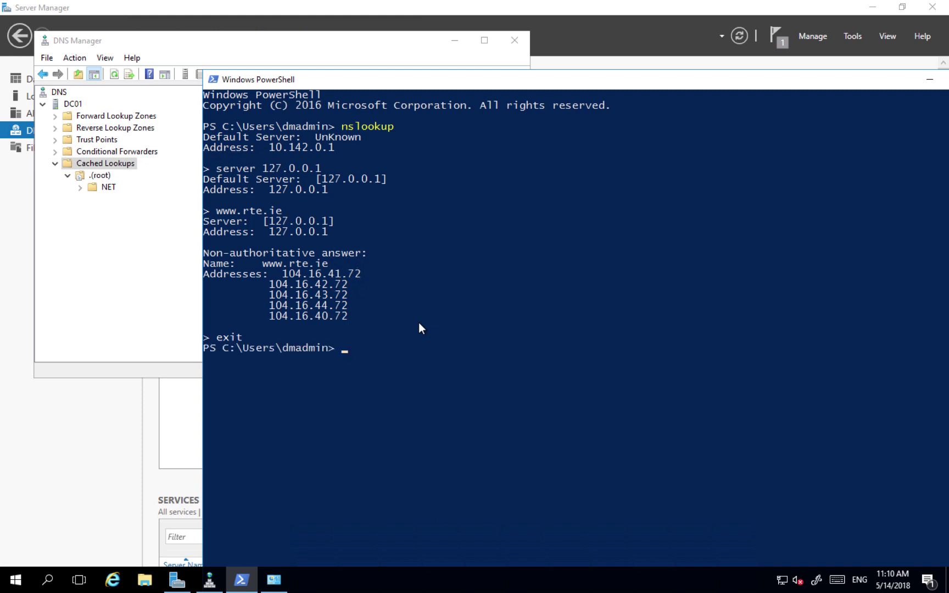
key("Up")
key("Return")
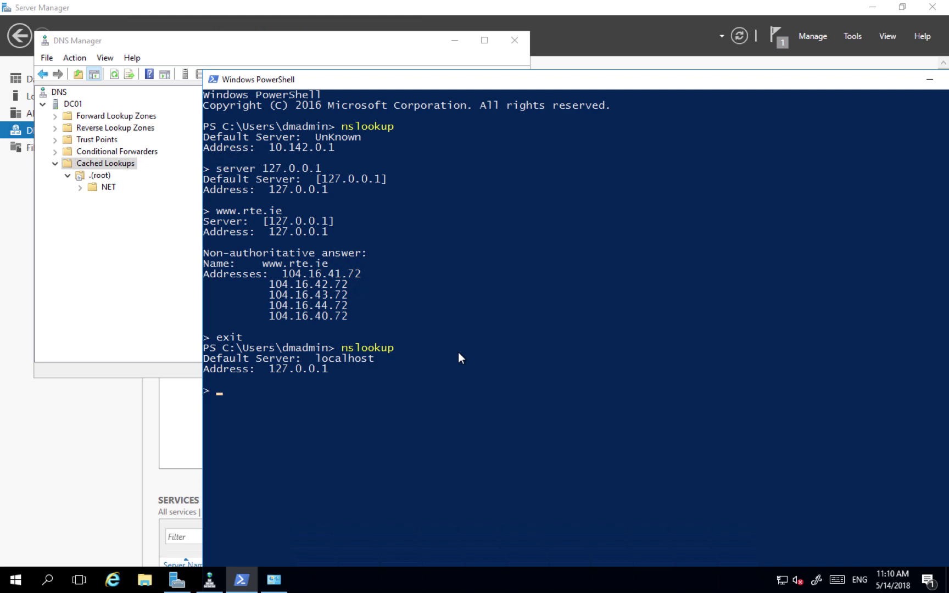
type("www.dmzit.com")
key("Return")
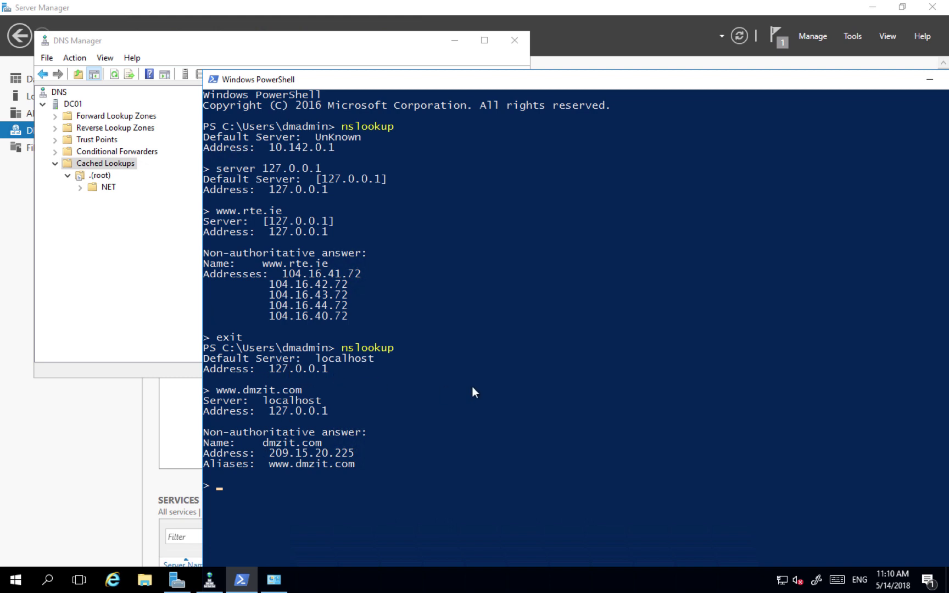
type("exit")
key("Return")
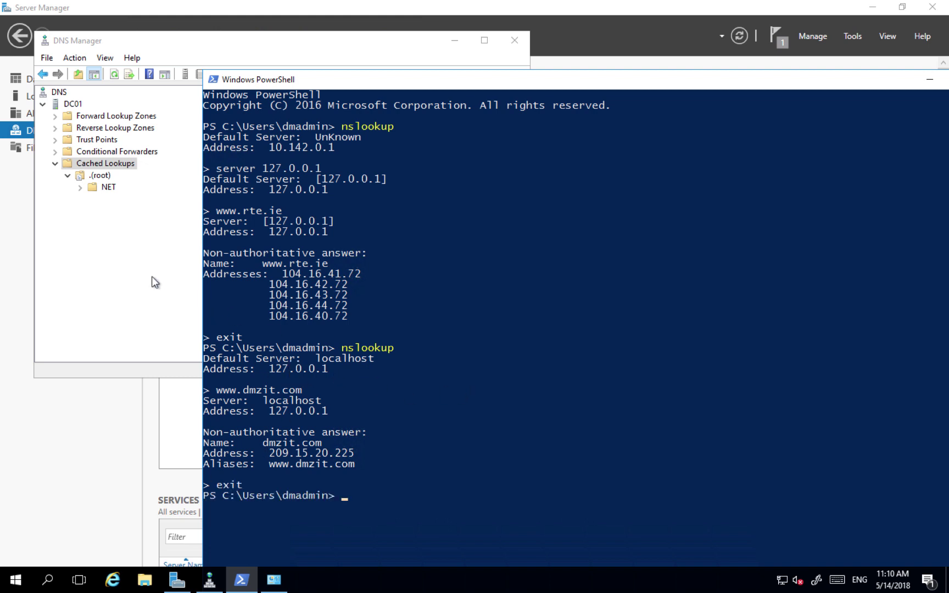
- Refresh DC01's cached lookups and browse the cached com and ie domains, including rte's www records
left_click(135, 270)
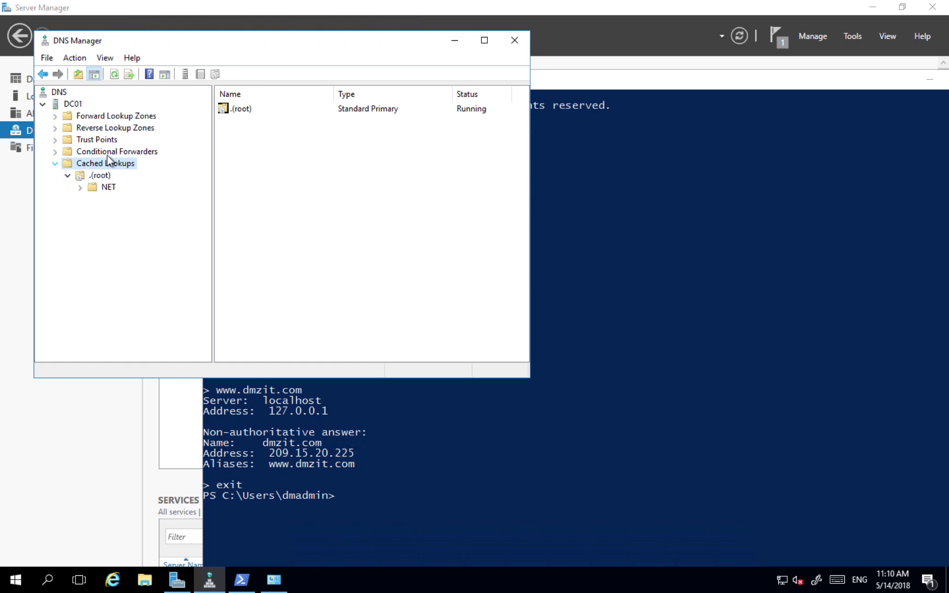
left_click(114, 74)
left_click(70, 176)
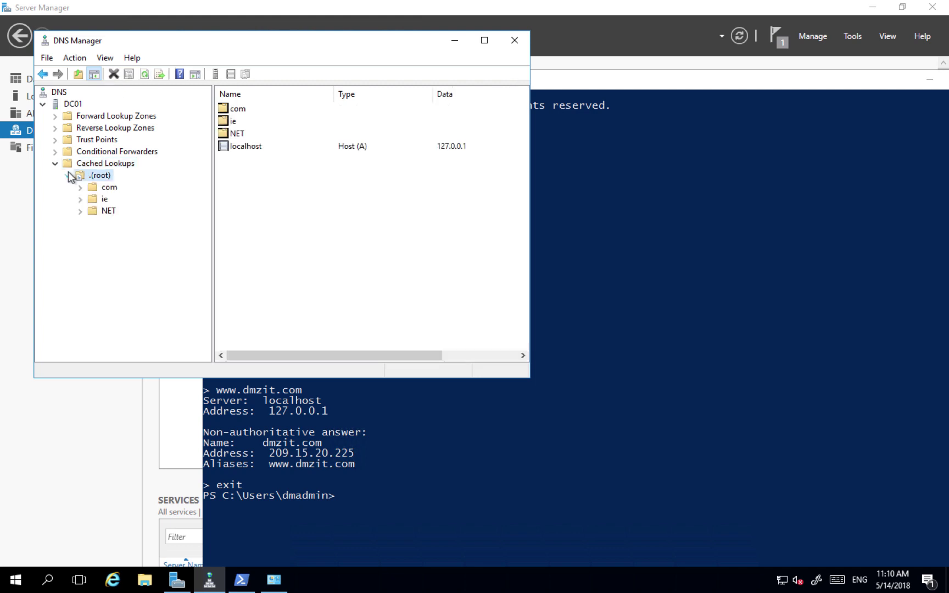
left_click(80, 188)
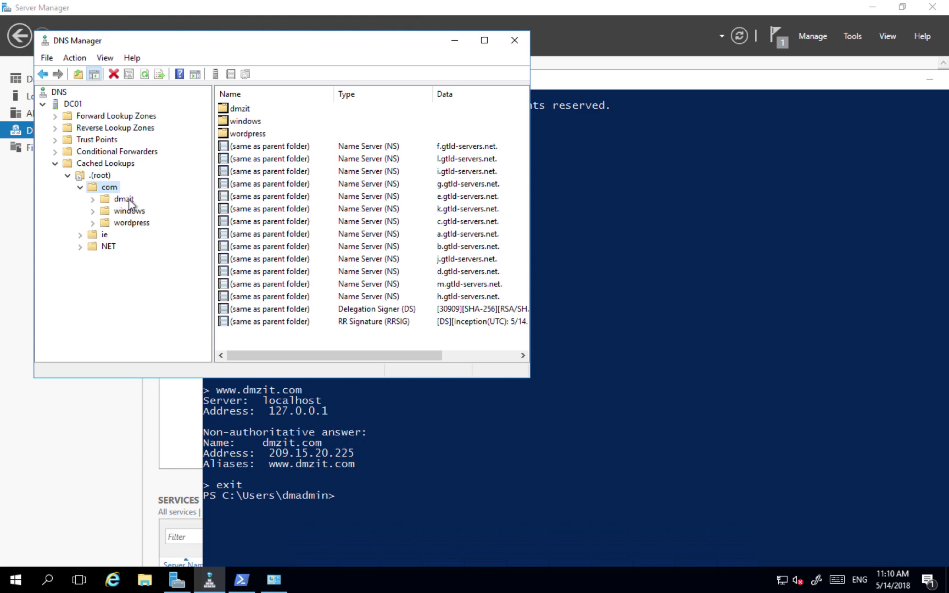
left_click(81, 235)
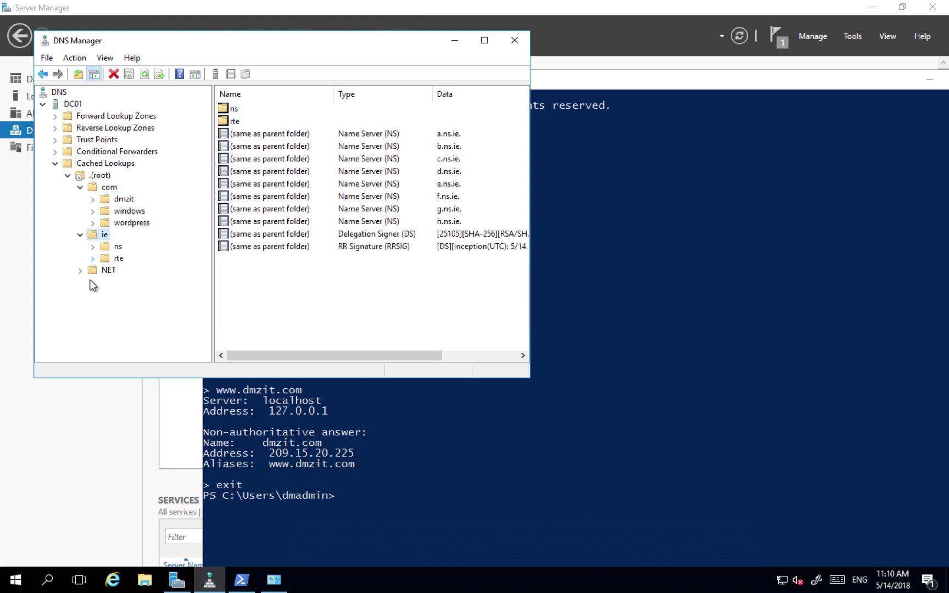
left_click(92, 259)
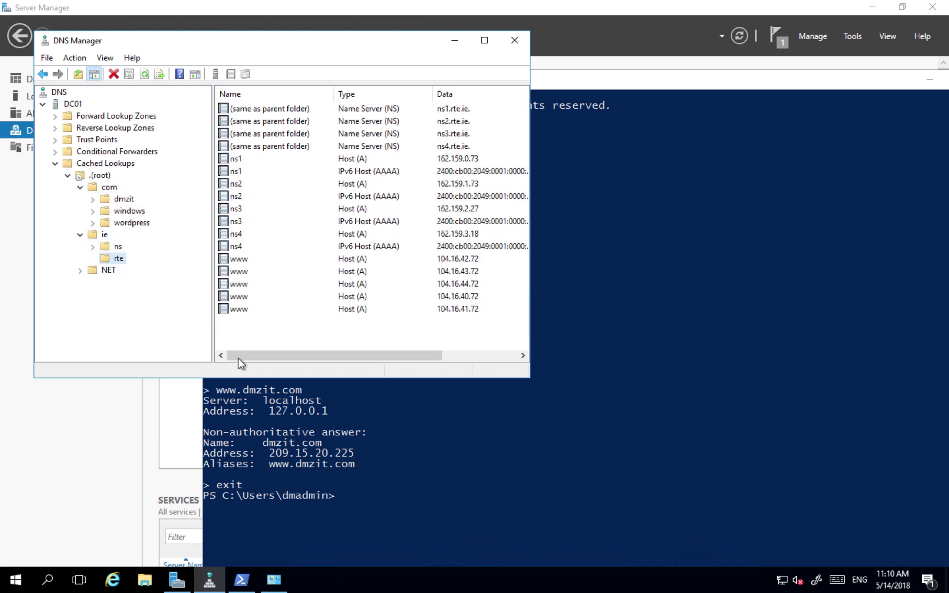
left_click(67, 176)
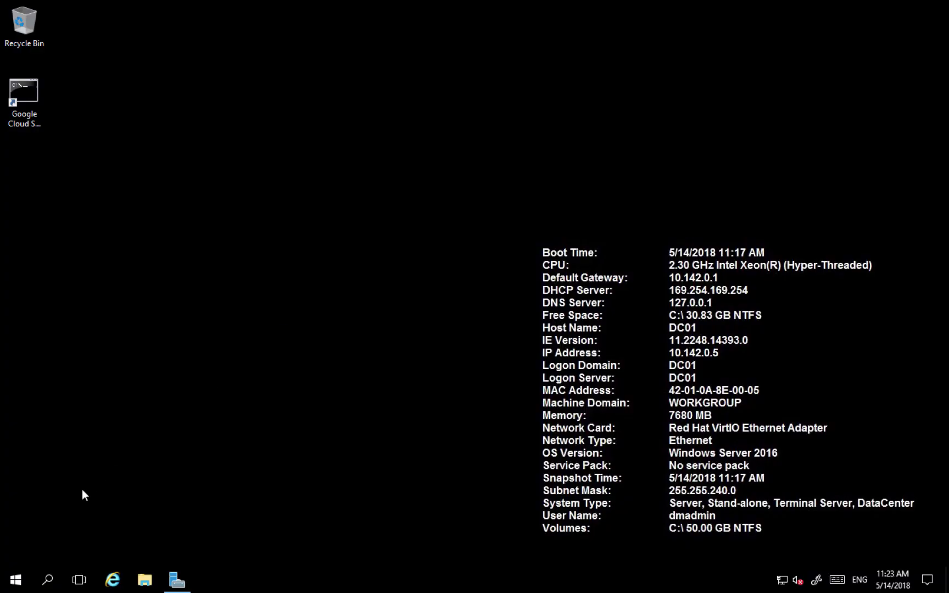
- Launch Windows PowerShell as administrator from Start and move its window fully on screen
left_click(17, 581)
type("power")
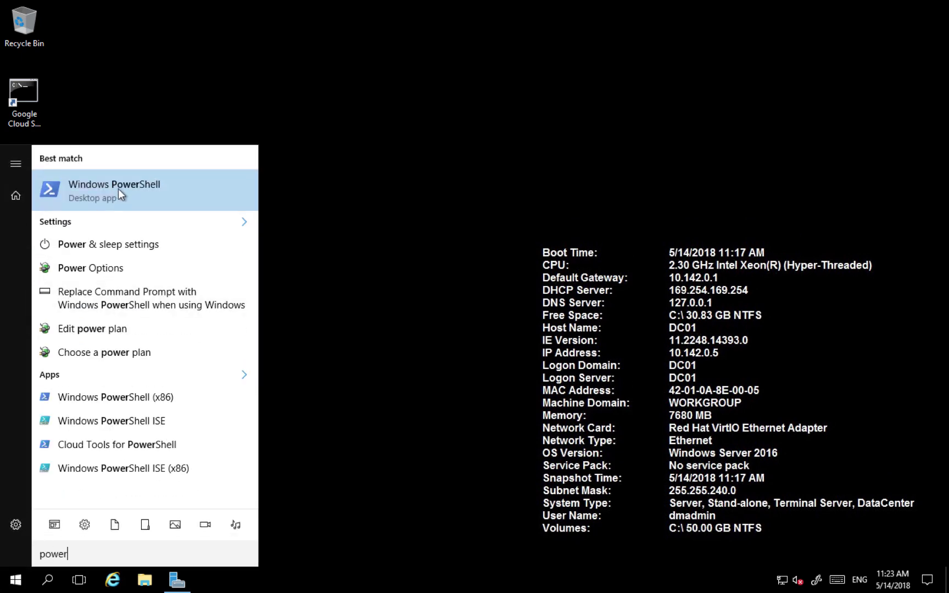
right_click(118, 189)
left_click(137, 203)
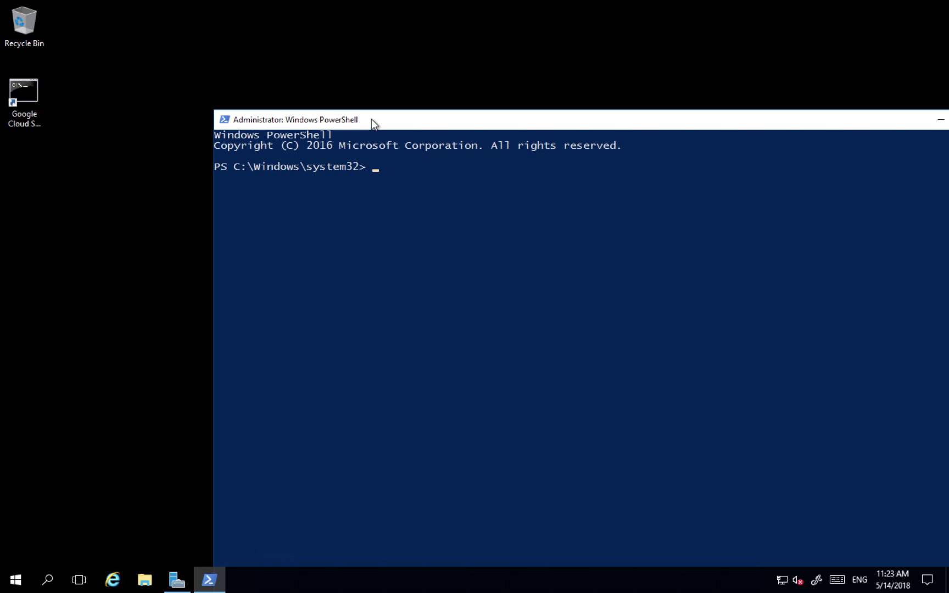
left_click_drag(380, 126, 330, 86)
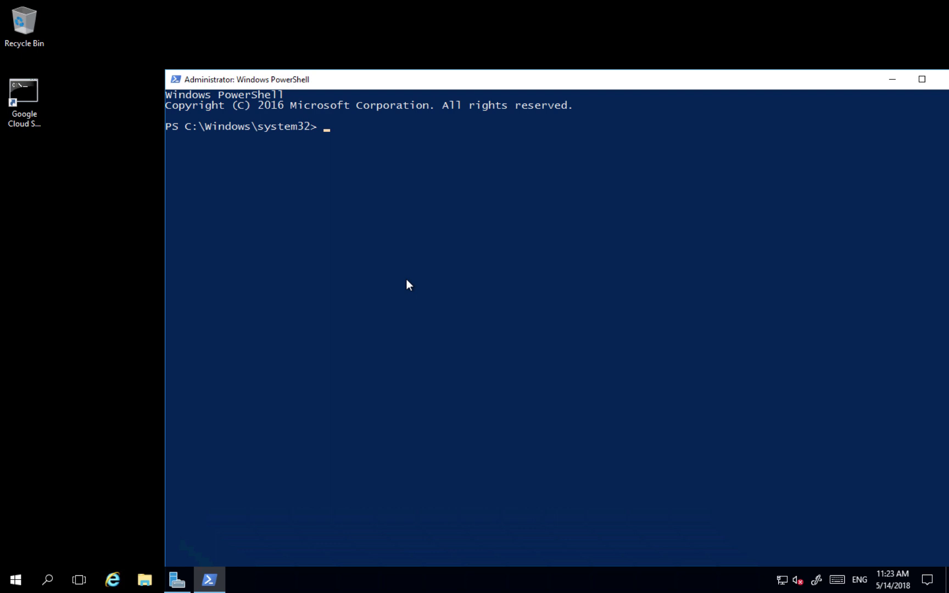
- Run Install-WindowsFeature -name dns -IncludeAllSubFeature -IncludeManagementTools to install the DNS role
type("install-windowsf")
key("Tab")
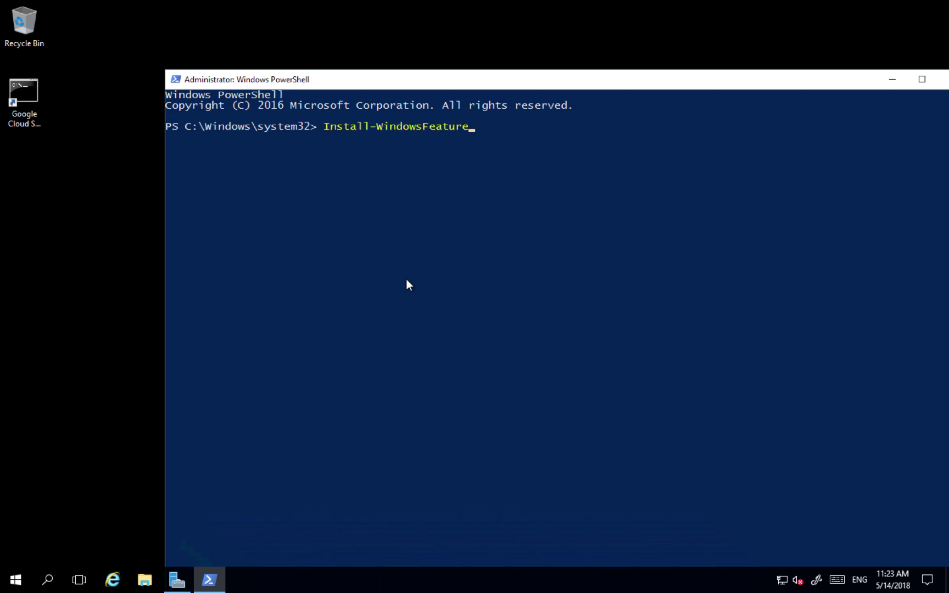
type("-name dns -inclu")
key("Tab")
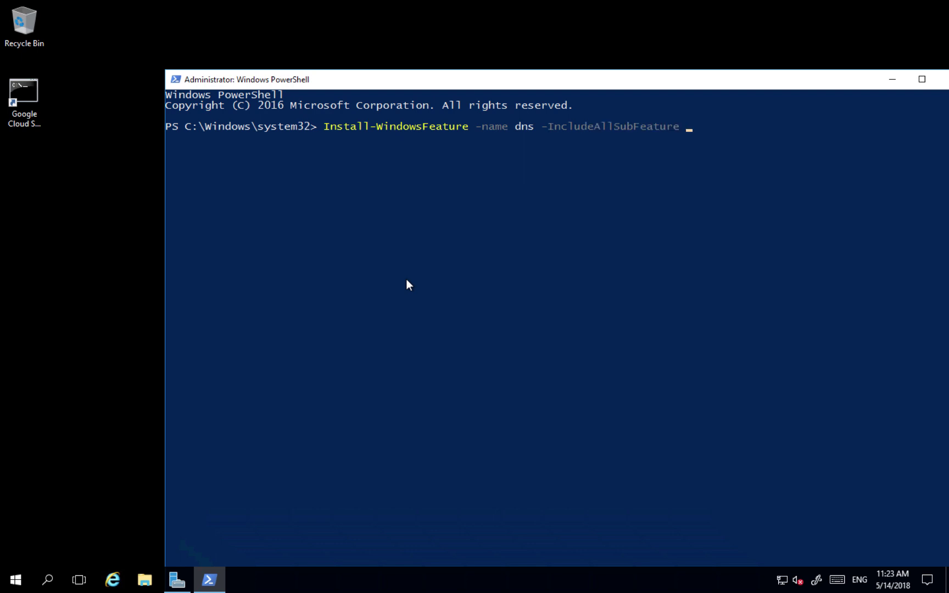
type("-include")
type("m")
key("Tab")
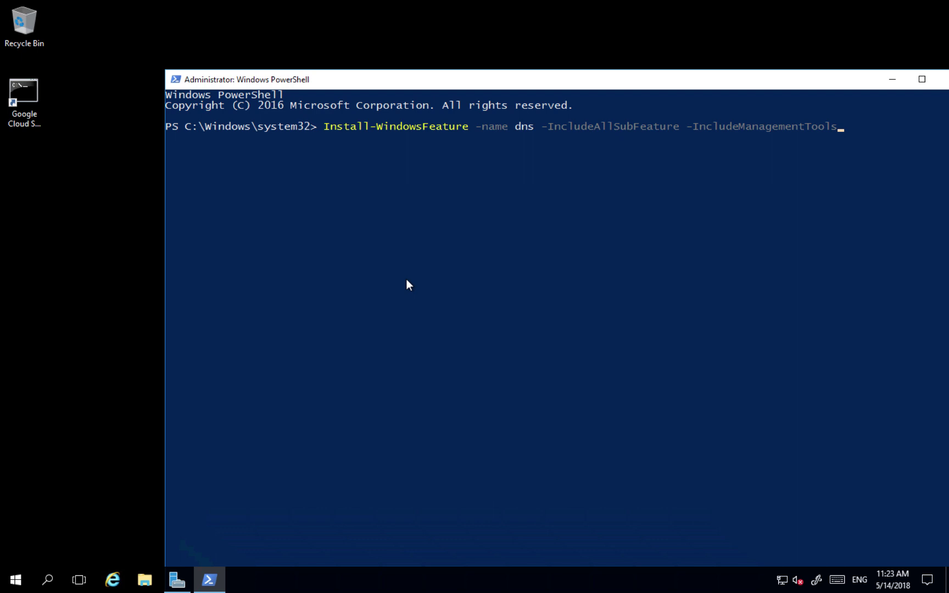
key("Return")
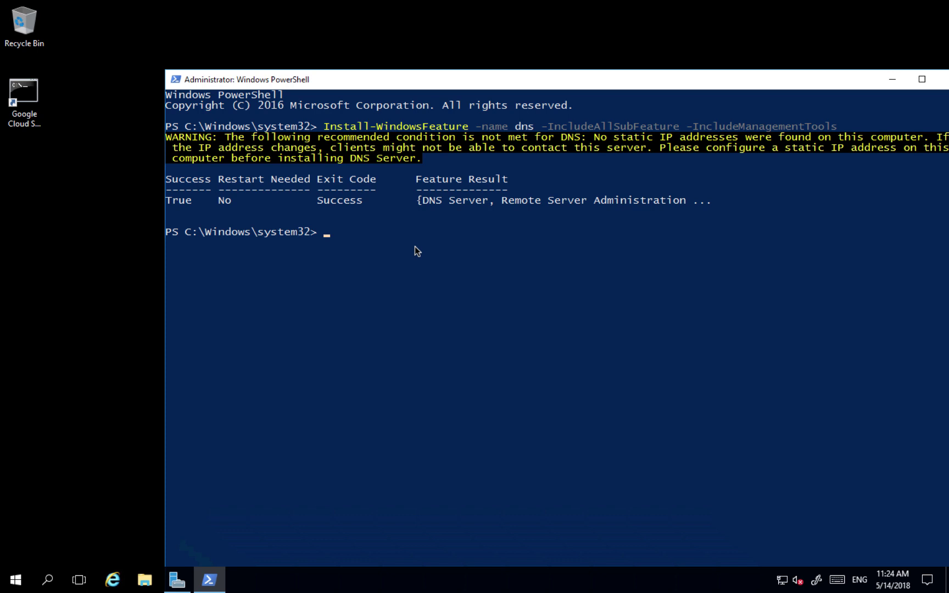
- Refresh Server Manager's Local Server page and launch DNS Manager from Tools
left_click(177, 580)
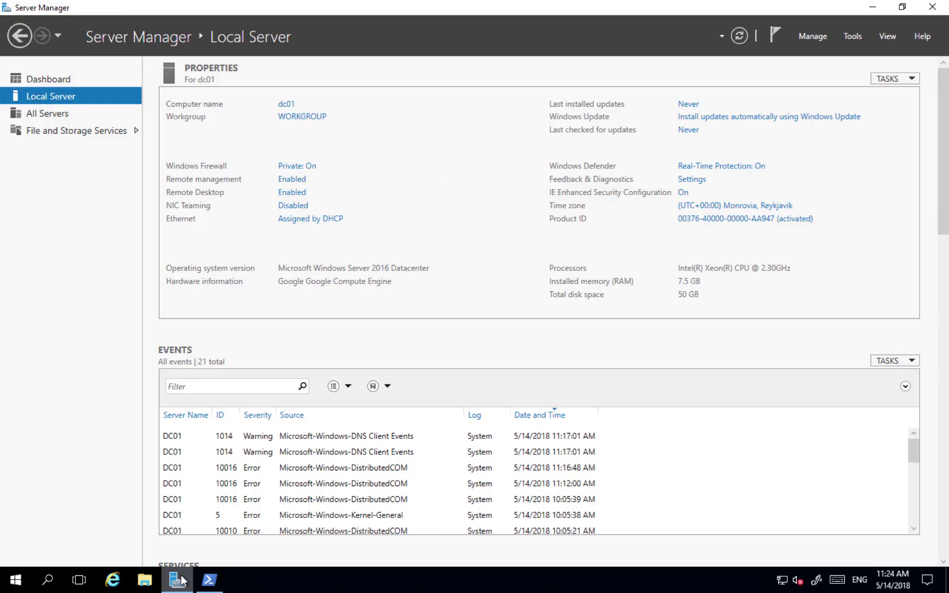
left_click(740, 37)
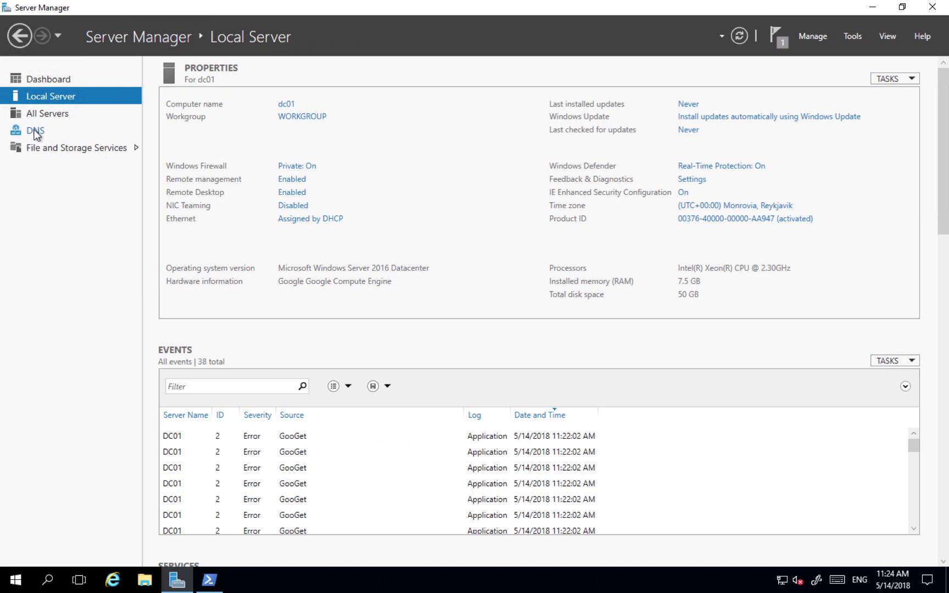
left_click(854, 34)
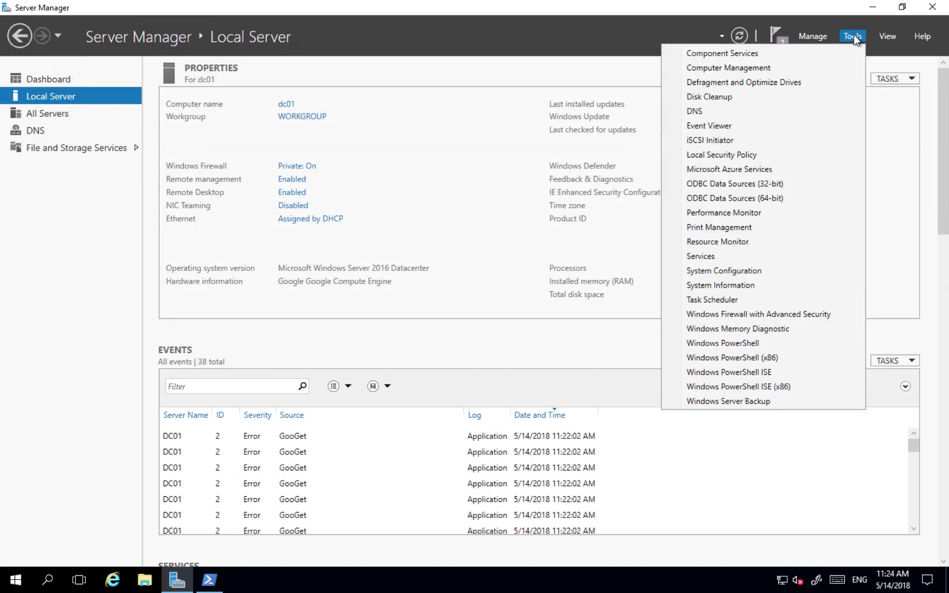
left_click(715, 109)
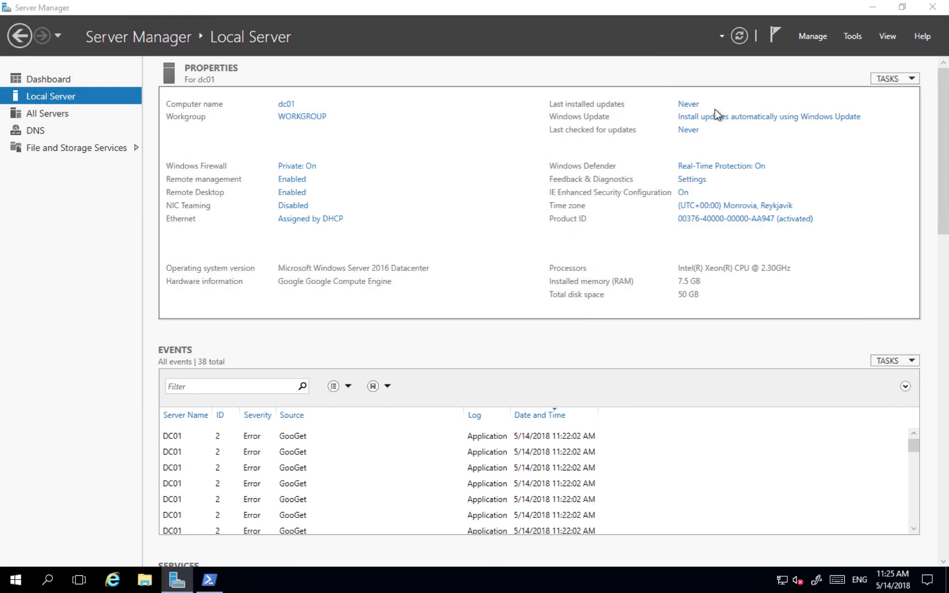
- Expand DC01, turn on View > Advanced, and inspect the Cached Lookups folder
double_click(74, 105)
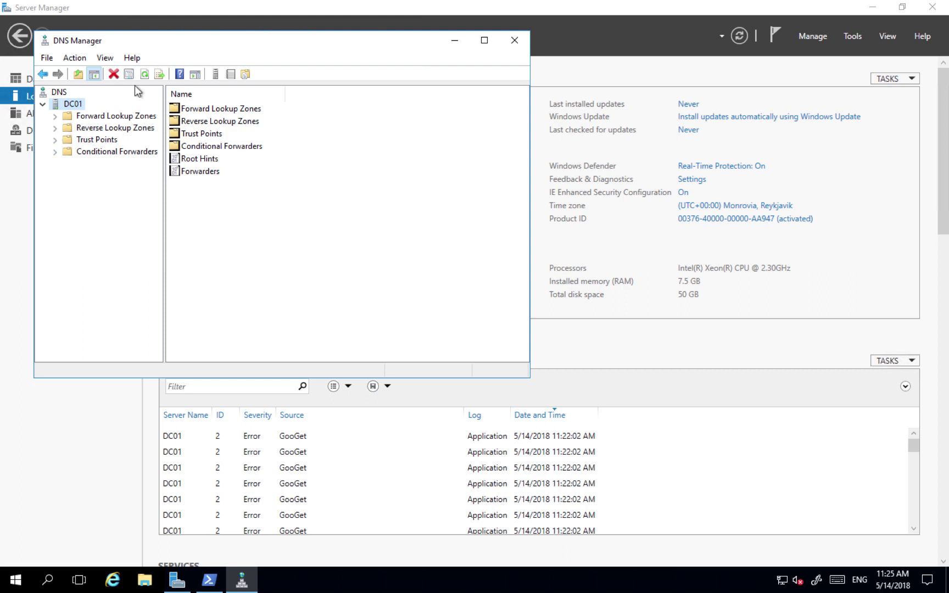
left_click(105, 57)
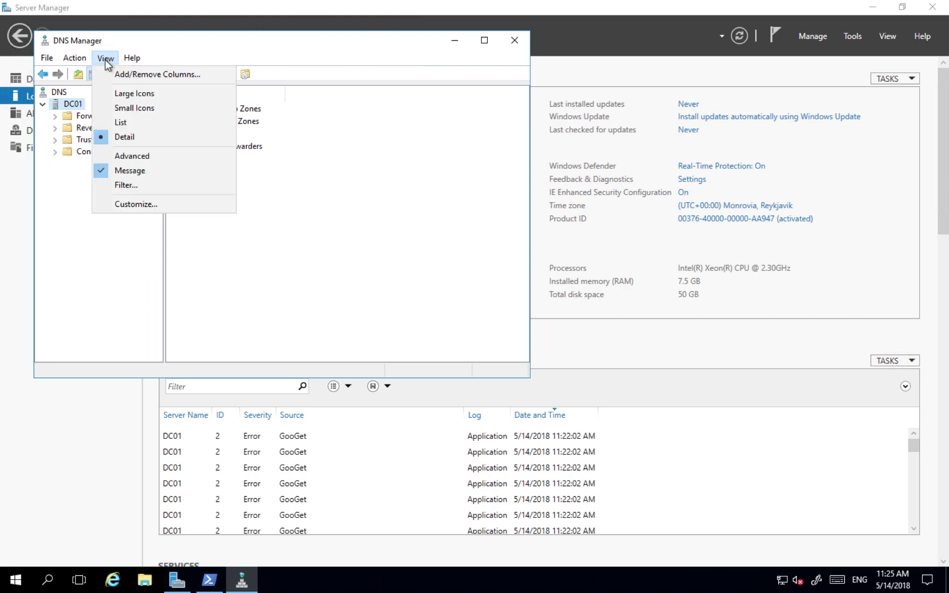
left_click(132, 155)
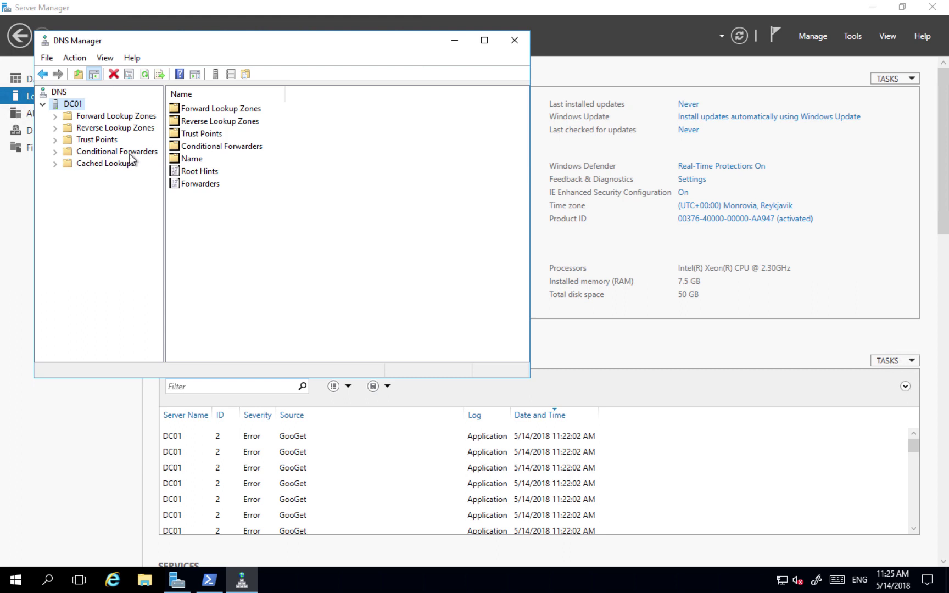
left_click(57, 162)
left_click(56, 162)
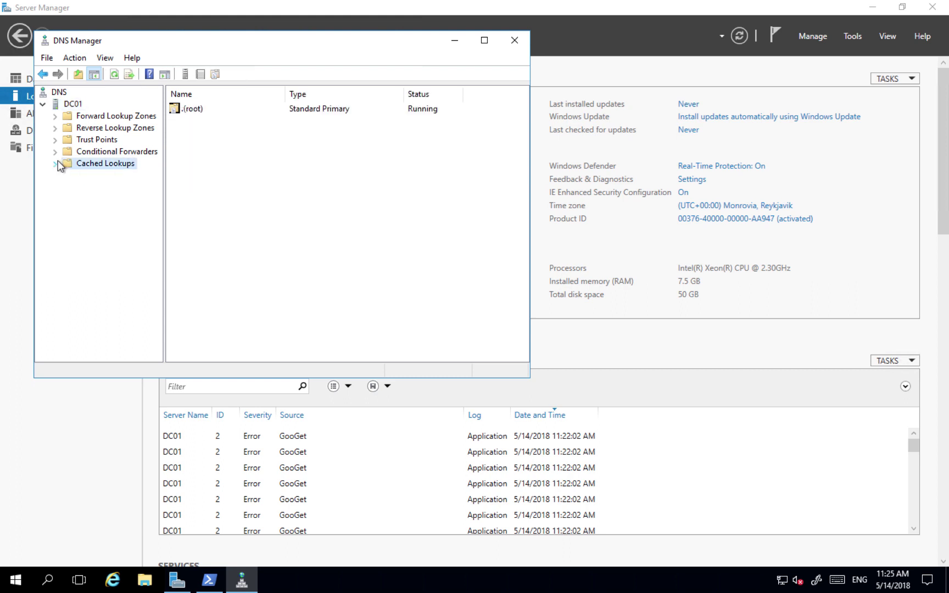
left_click(210, 581)
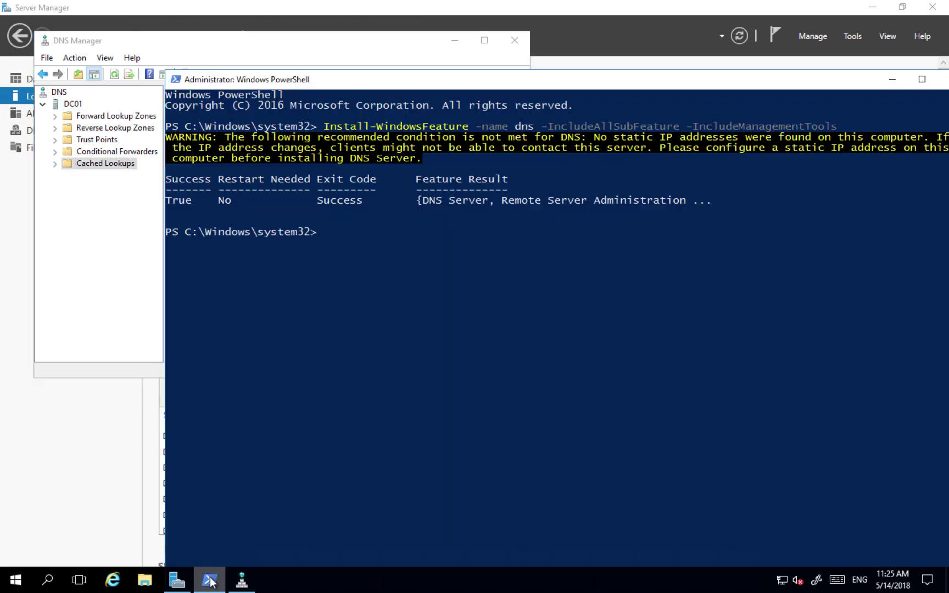
left_click_drag(435, 85, 427, 62)
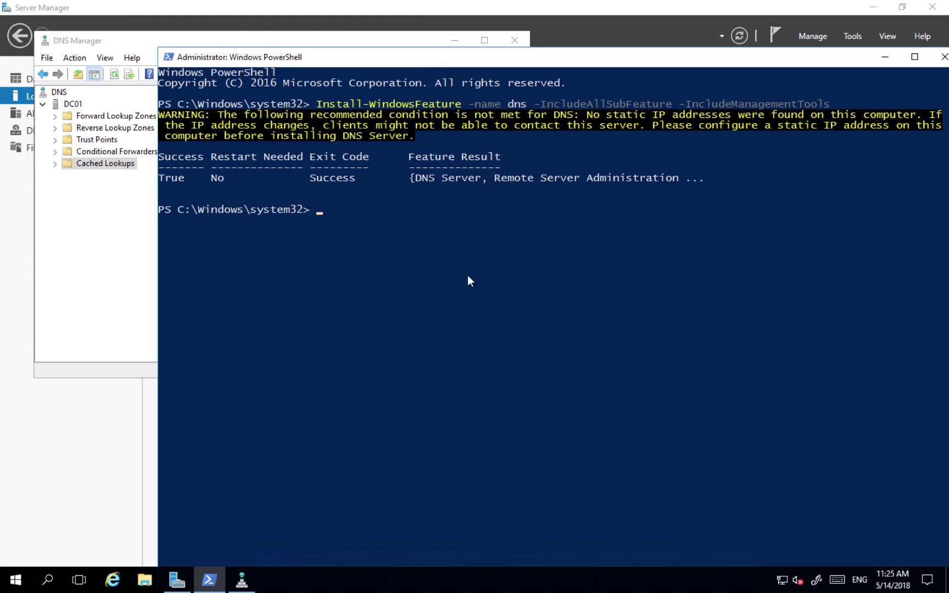
type("nslookup")
key("Return")
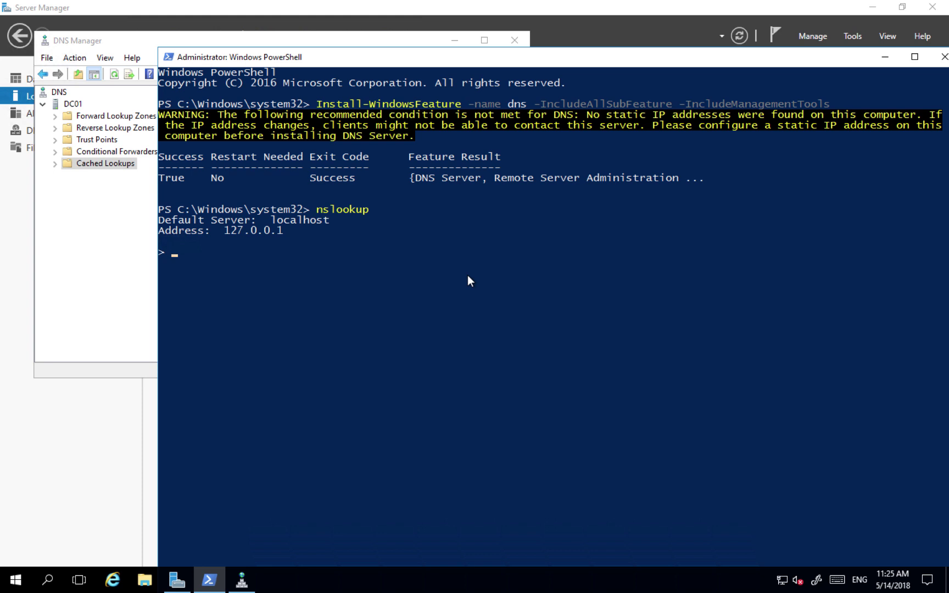
type("www.google.com")
key("Return")
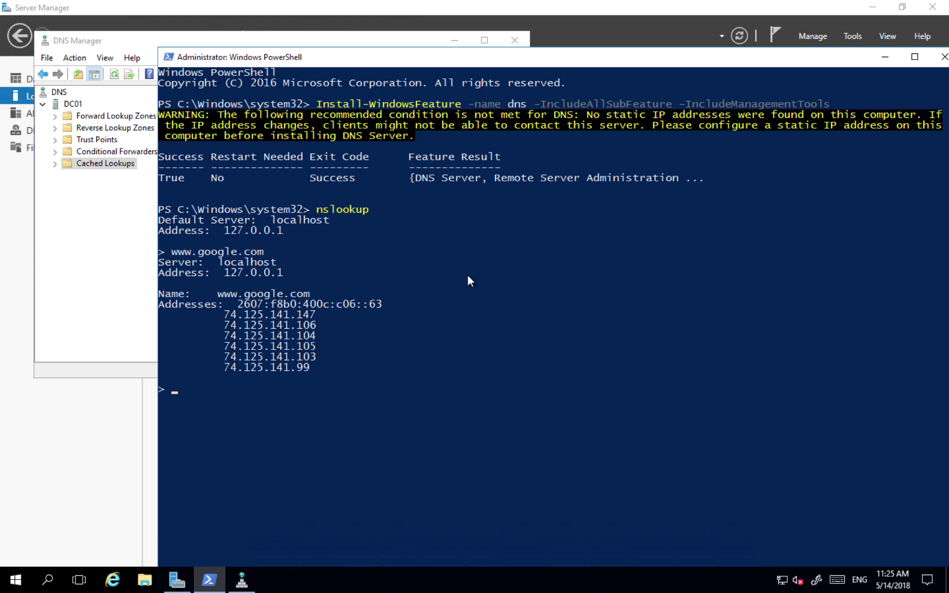
type("wwww.")
key("BackSpace")
key("BackSpace")
type(".microsoft.com")
key("Return")
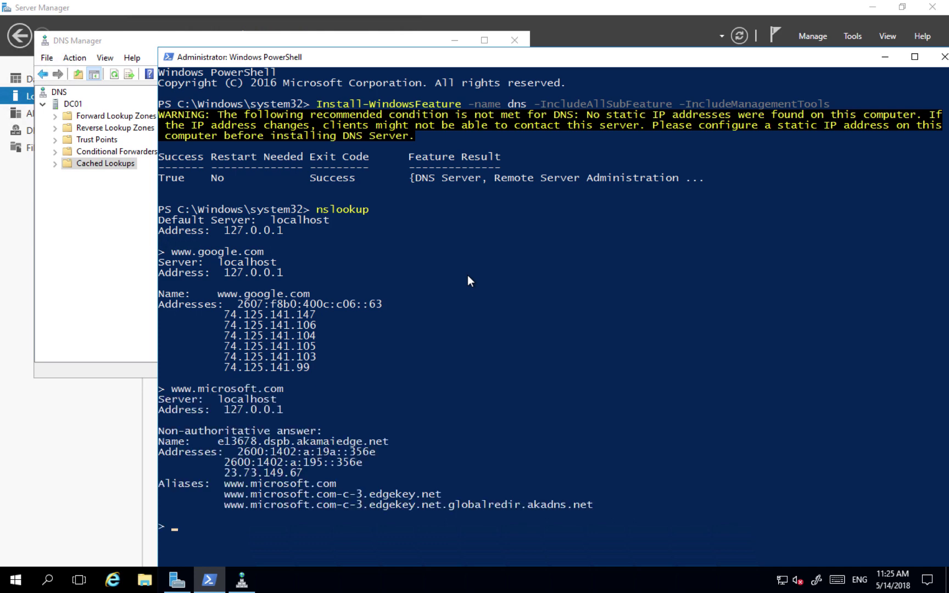